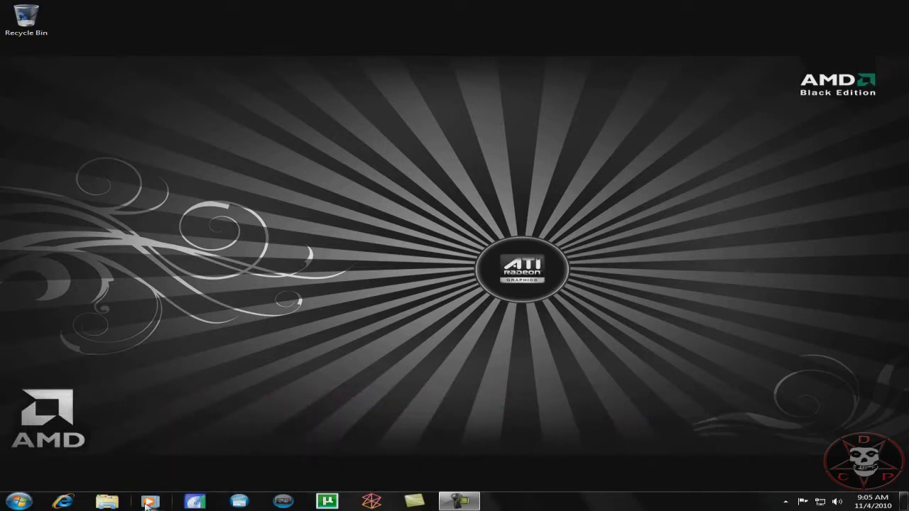
# Open TotalMedia Extreme's Record Video module and confirm the Hauppauge HD PVR capture source.
pyautogui.click(193, 502)
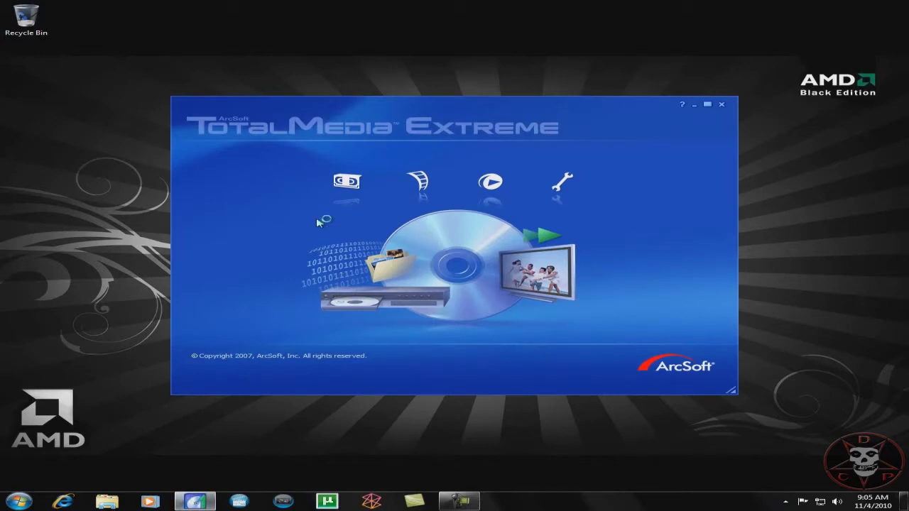
pyautogui.click(339, 185)
pyautogui.click(370, 247)
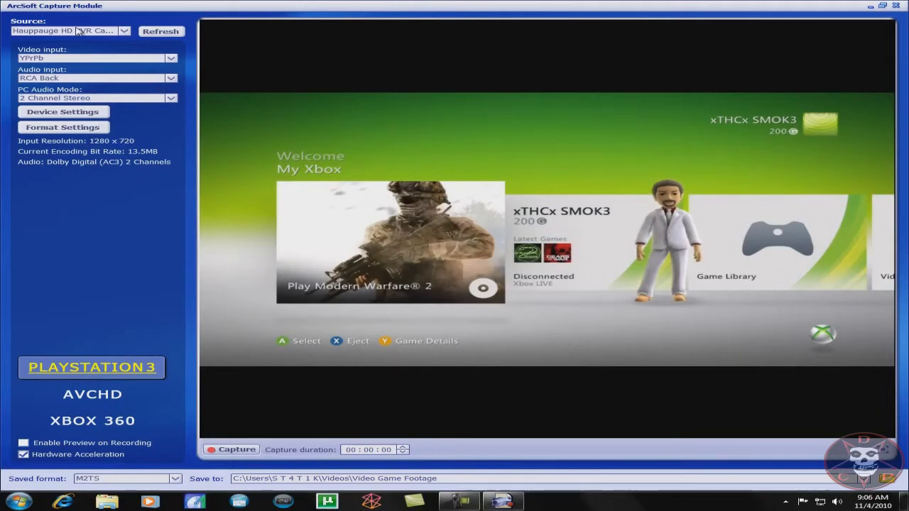
pyautogui.click(125, 31)
pyautogui.click(130, 6)
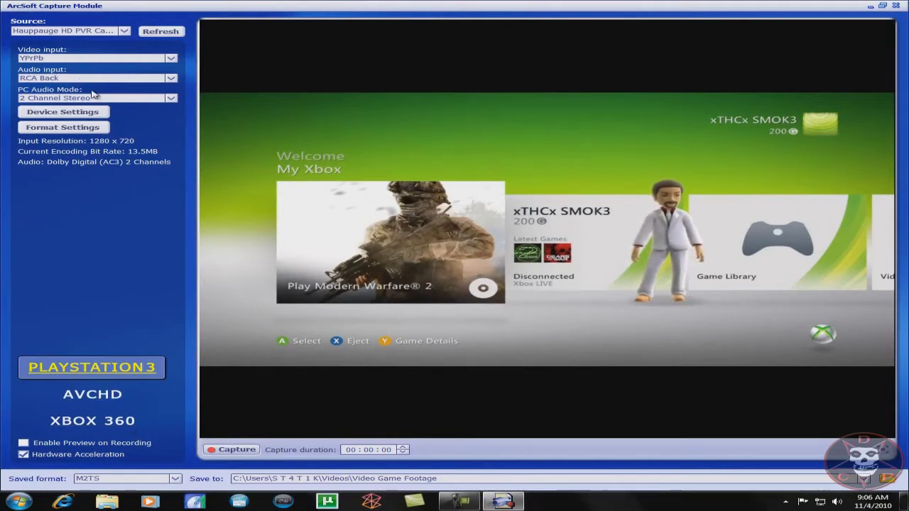
# Check Format Settings and Device Settings without changes, then close the Capture Module.
pyautogui.click(57, 129)
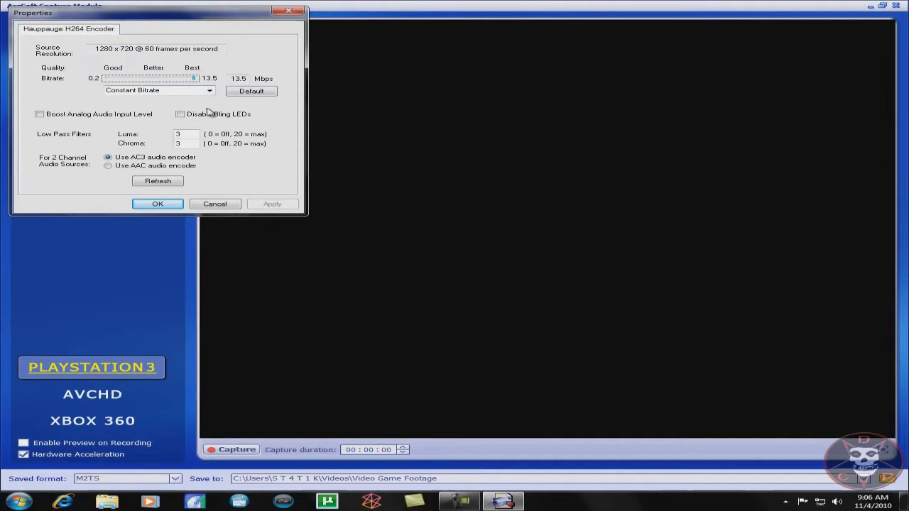
pyautogui.click(154, 204)
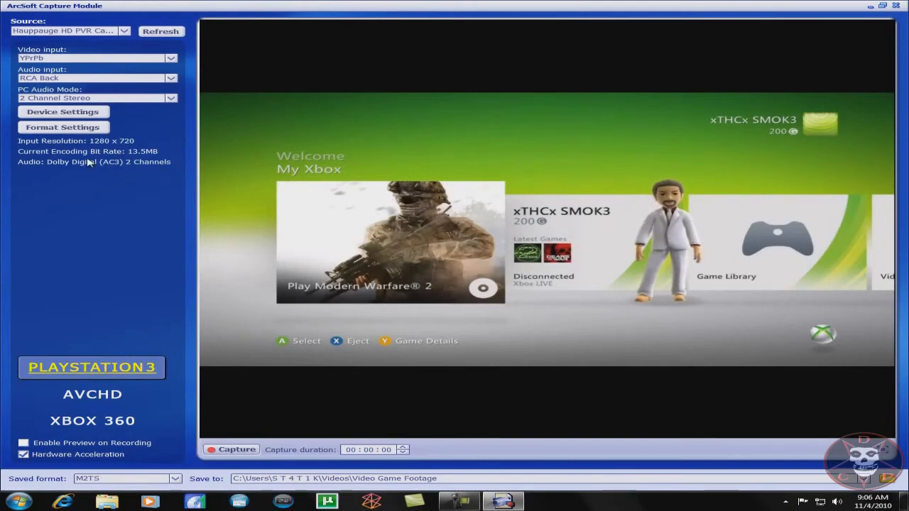
pyautogui.click(55, 114)
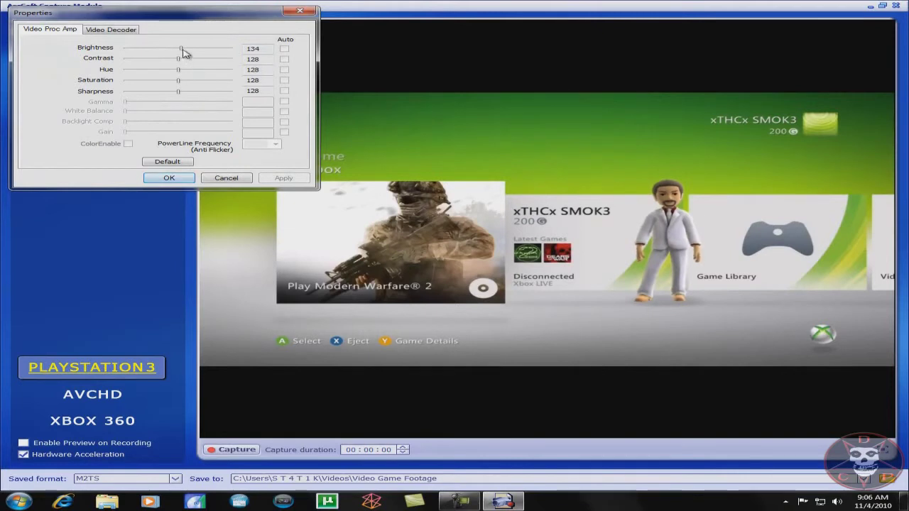
pyautogui.click(169, 179)
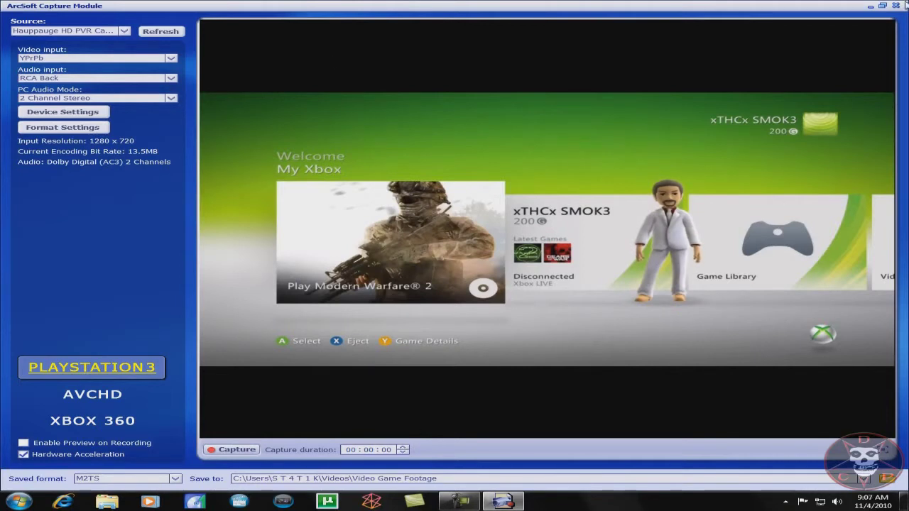
pyautogui.click(897, 6)
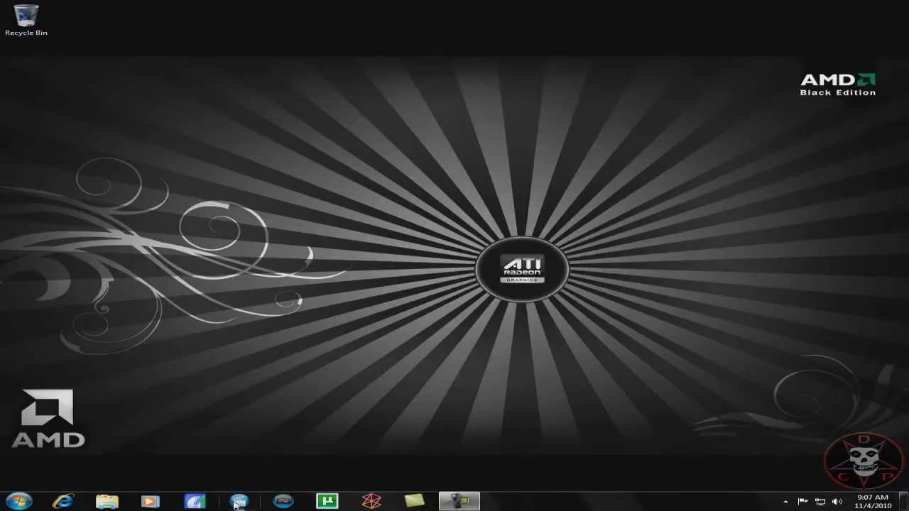
# Launch Vegas Movie Studio and select 2010_11_2_12_45_19 in Project > Open.
pyautogui.click(238, 502)
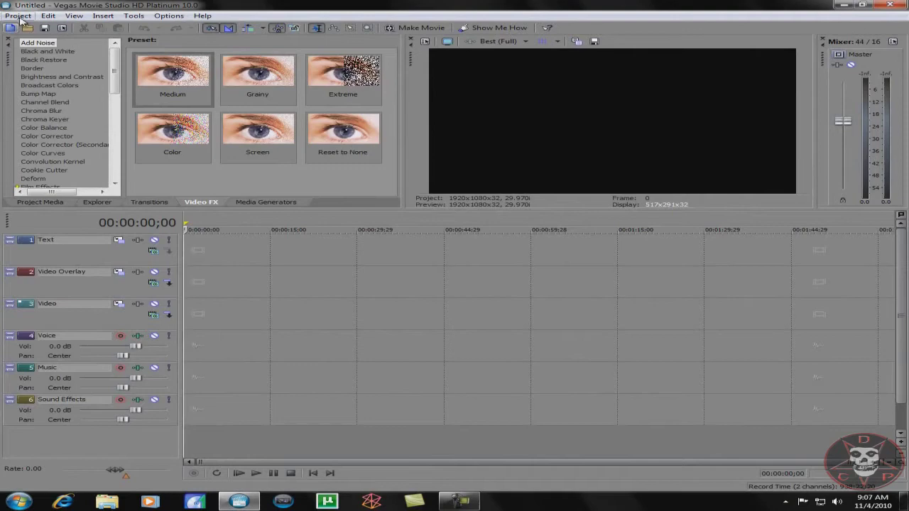
pyautogui.click(20, 17)
pyautogui.click(47, 16)
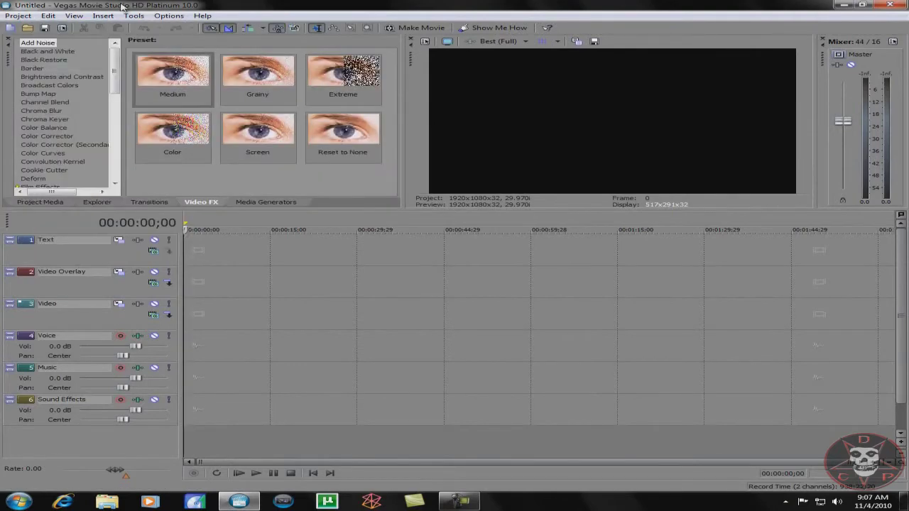
pyautogui.click(19, 16)
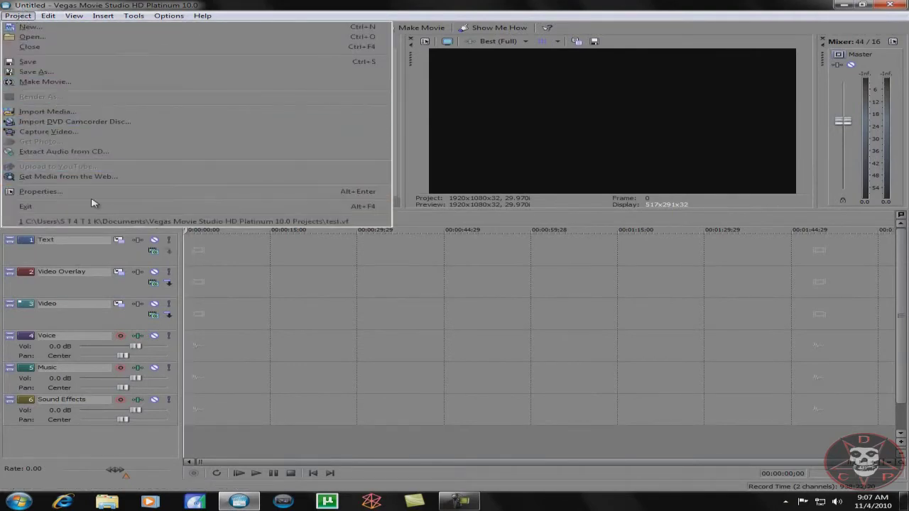
pyautogui.click(32, 37)
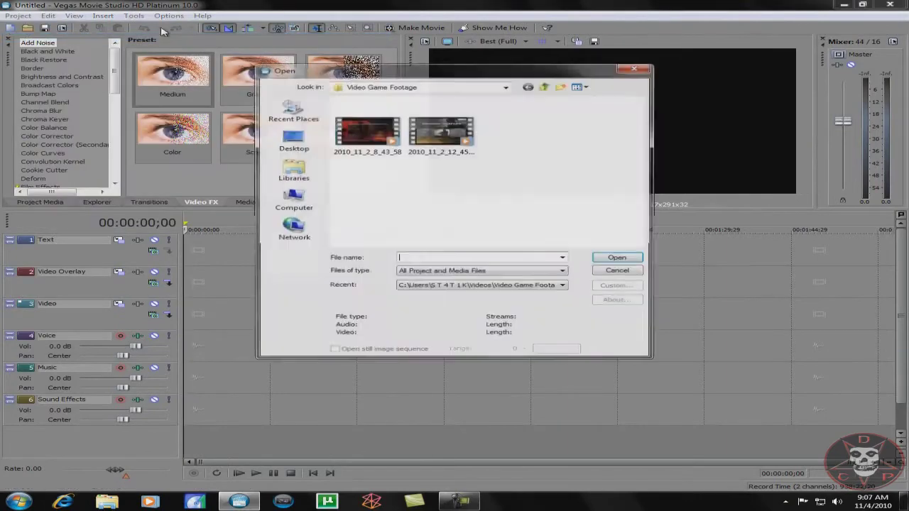
pyautogui.click(446, 128)
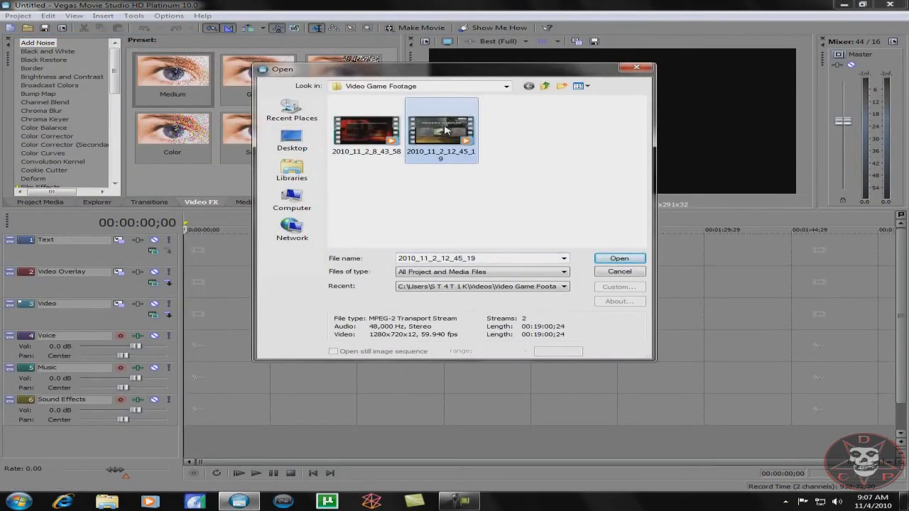
# Load 2010_11_2_12_45_19 onto the timeline, trim it to about 50 seconds, and scrub to 00:00:30.
pyautogui.doubleClick(446, 133)
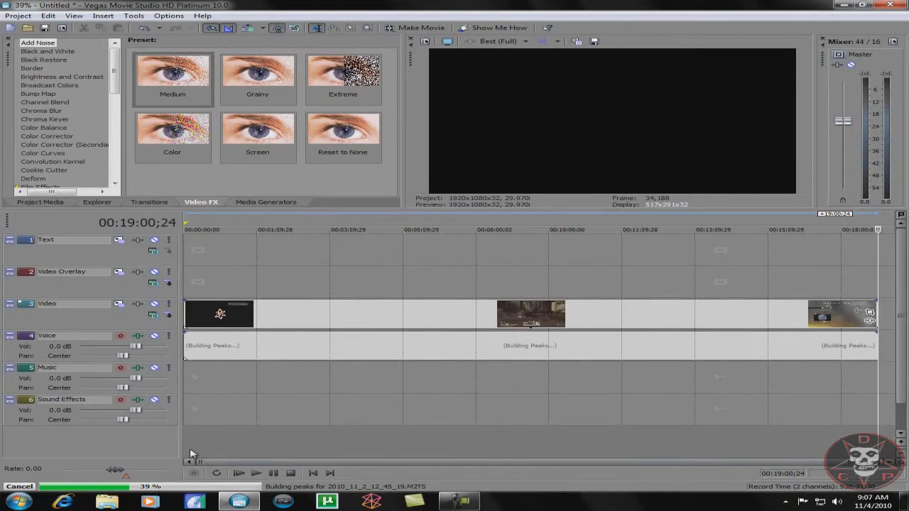
pyautogui.click(188, 455)
pyautogui.moveTo(878, 316); pyautogui.dragTo(209, 424)
pyautogui.click(209, 444)
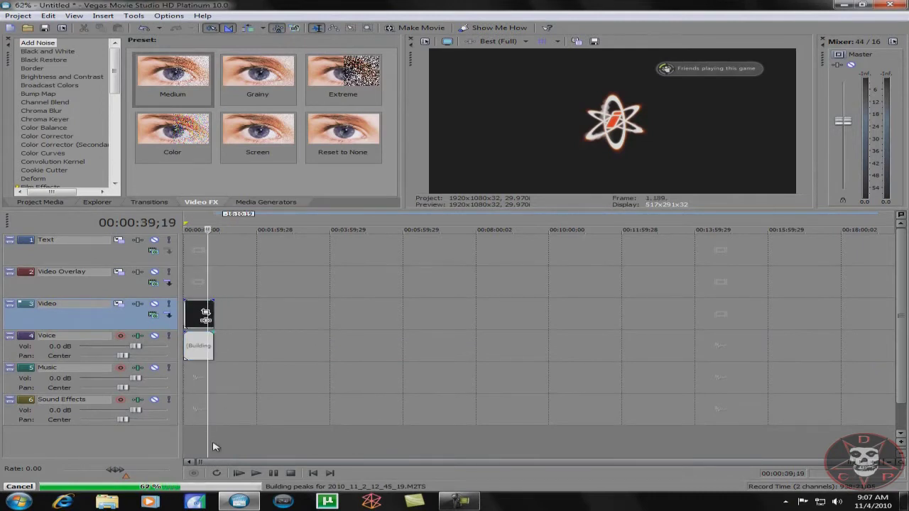
pyautogui.click(214, 448)
pyautogui.moveTo(187, 451); pyautogui.dragTo(203, 446)
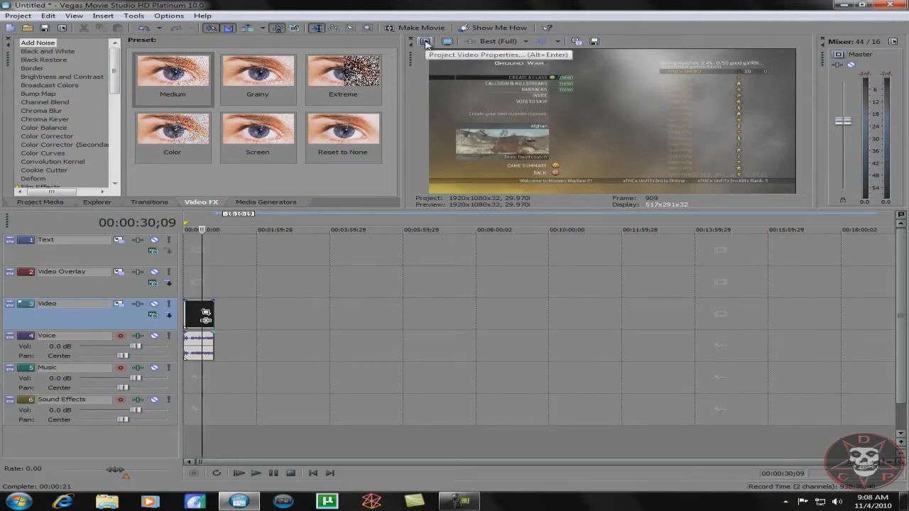
pyautogui.click(425, 42)
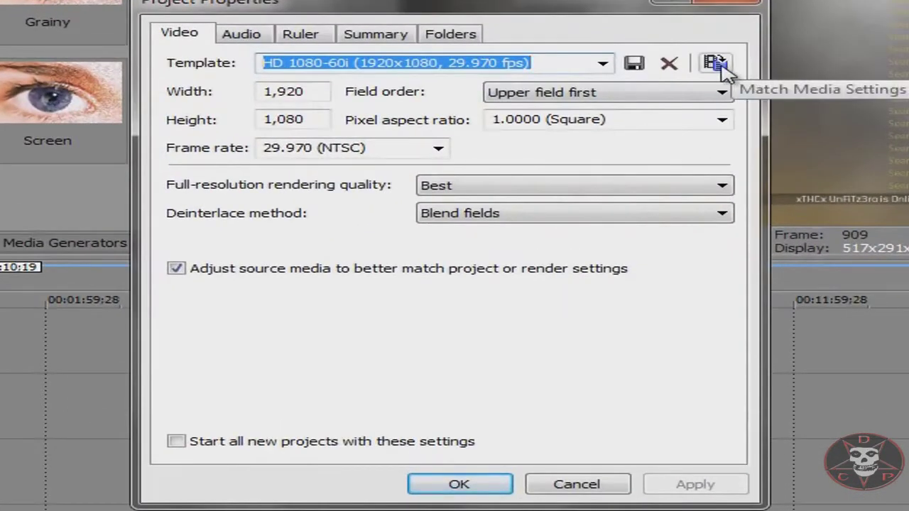
pyautogui.click(719, 64)
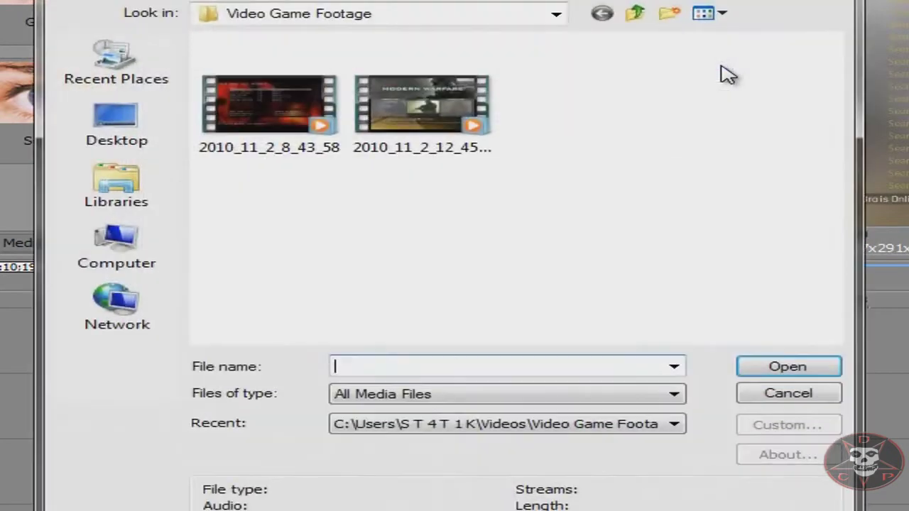
pyautogui.click(315, 125)
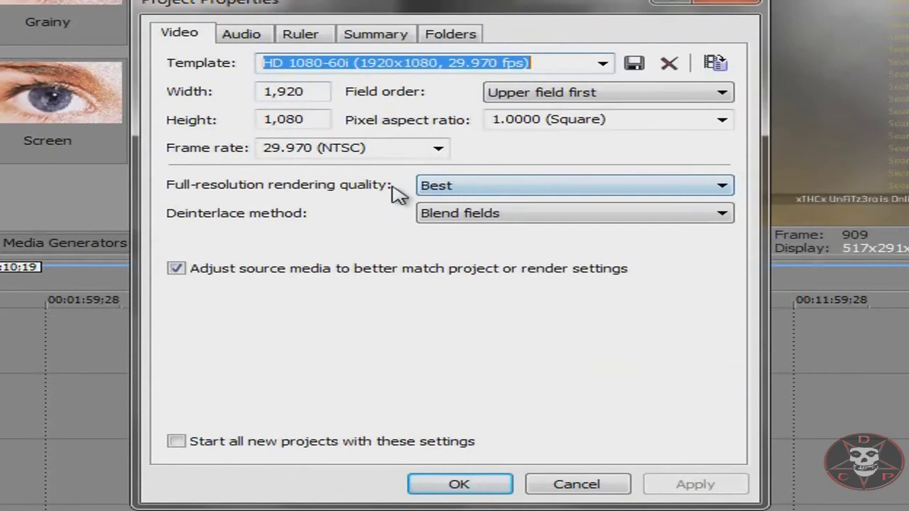
pyautogui.click(485, 186)
pyautogui.click(451, 245)
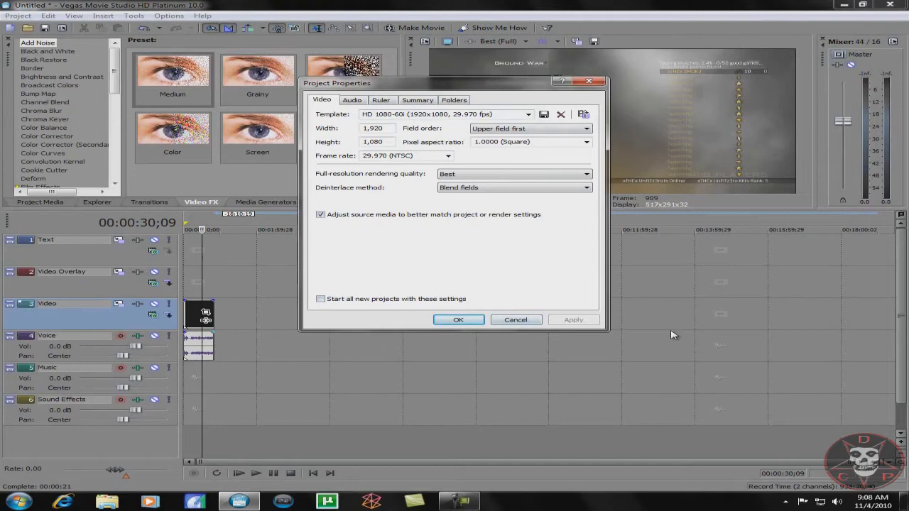
pyautogui.click(507, 320)
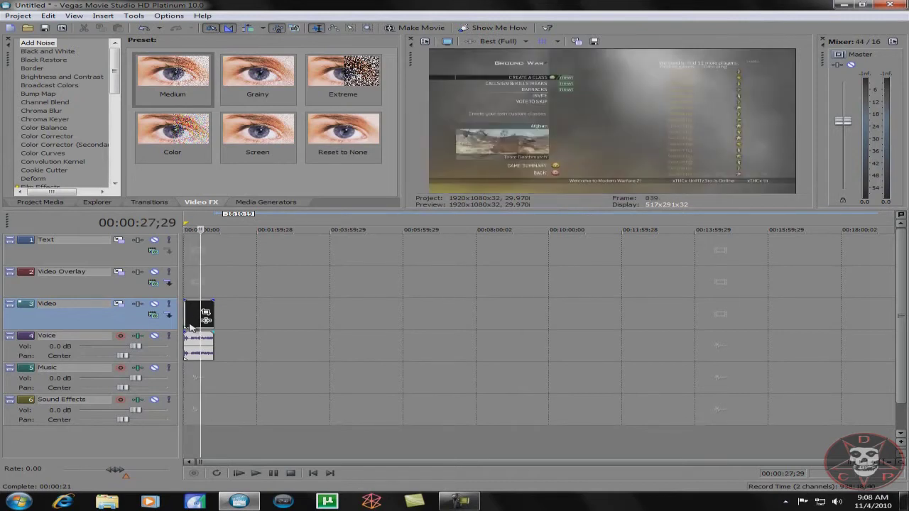
# Untick the video event's maintain-aspect-ratio property, then park the playhead at 00:00:26;24.
pyautogui.moveTo(188, 443); pyautogui.dragTo(214, 446)
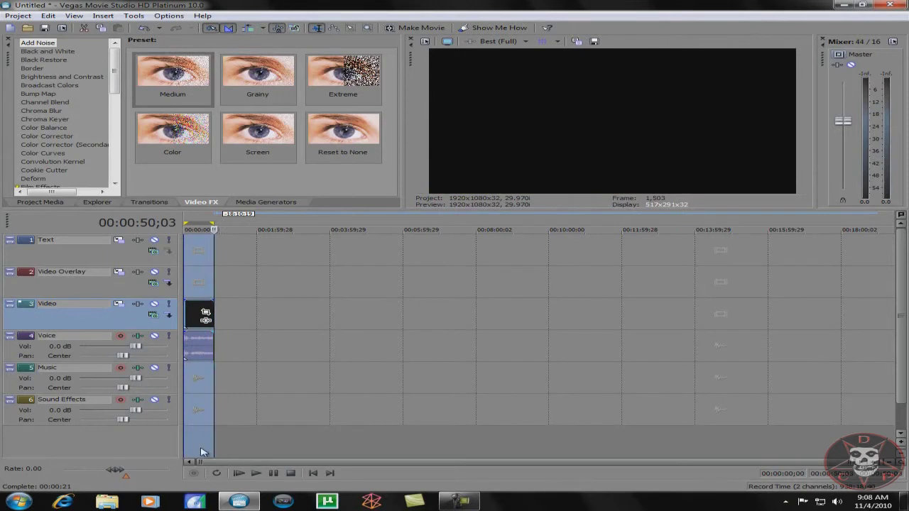
pyautogui.click(201, 452)
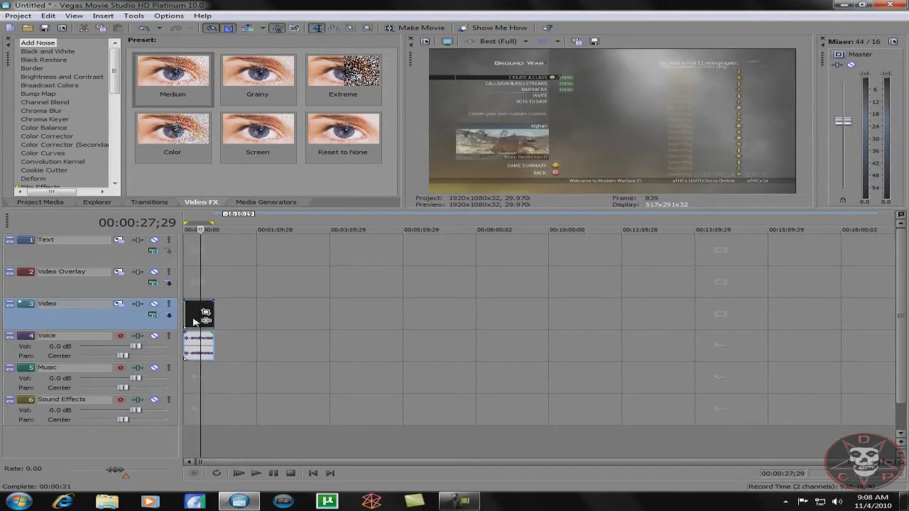
pyautogui.rightClick(193, 318)
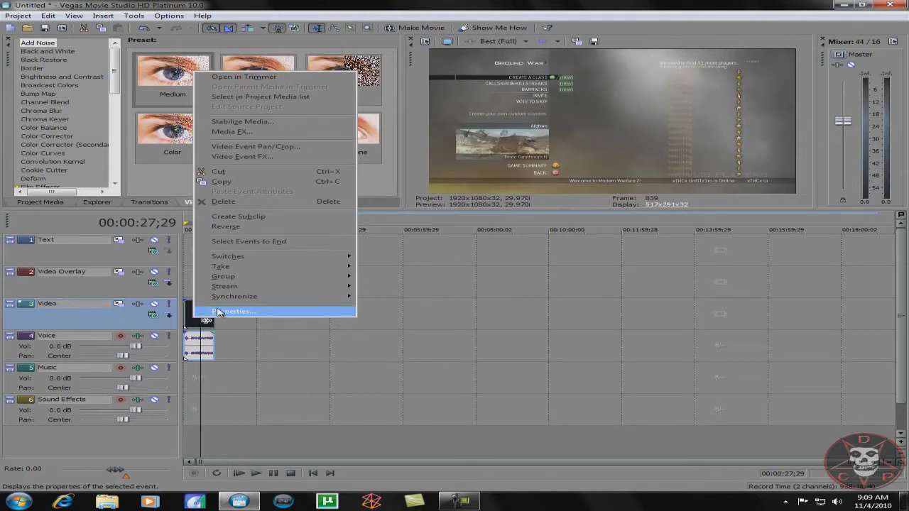
pyautogui.click(218, 311)
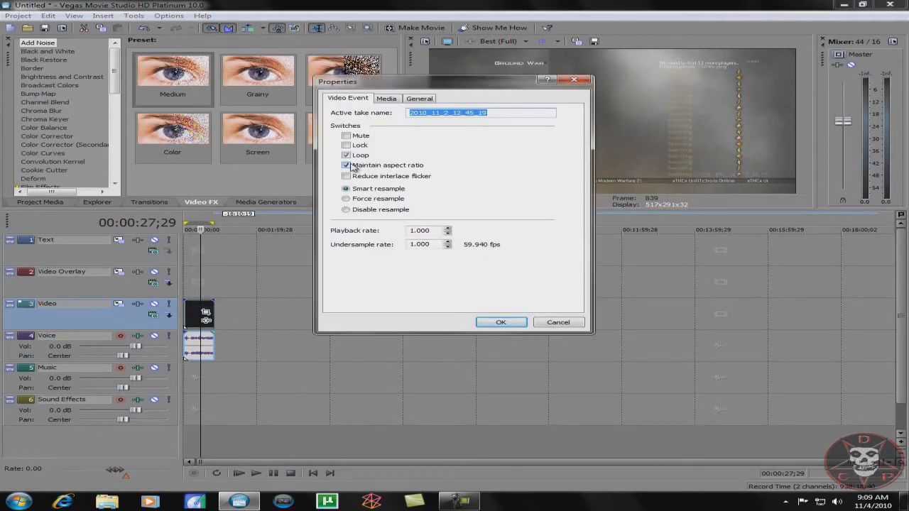
pyautogui.click(353, 165)
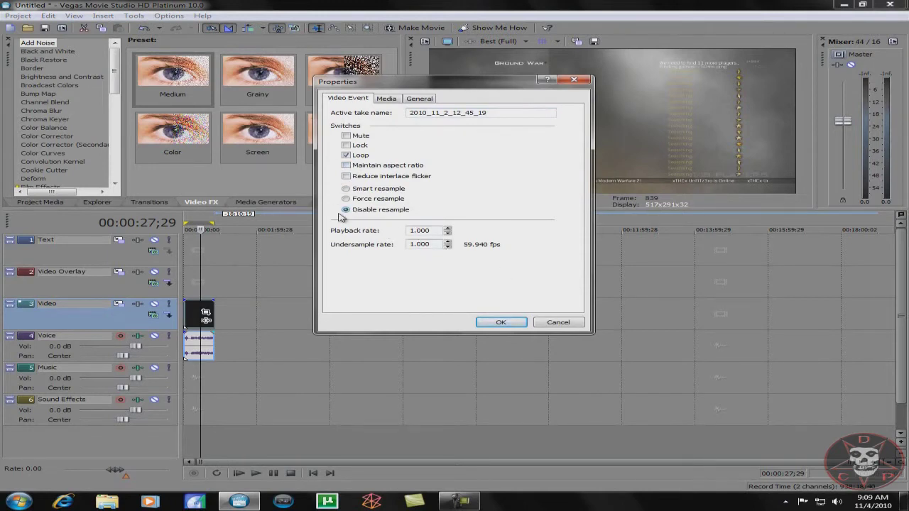
pyautogui.click(500, 322)
pyautogui.click(195, 445)
pyautogui.click(201, 436)
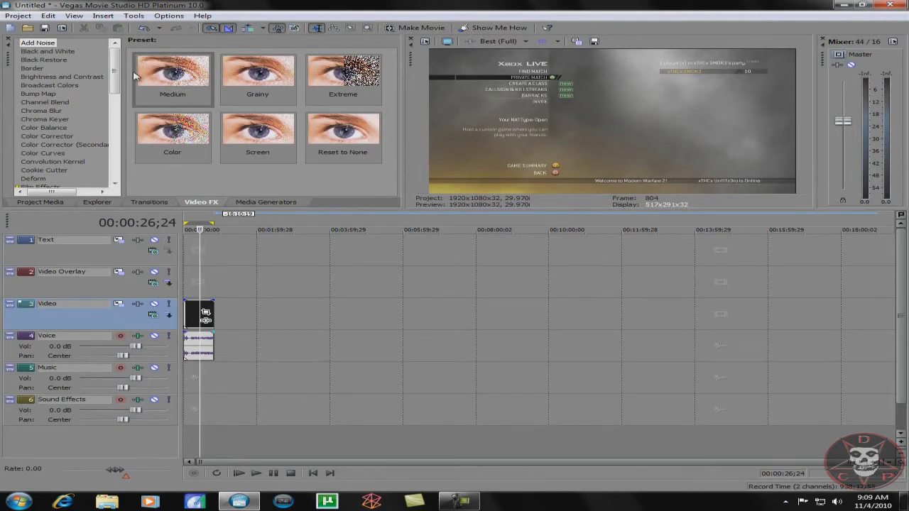
# Drop Sharpen's Reset to None preset on the gameplay event and close Video Event FX.
pyautogui.moveTo(115, 70); pyautogui.dragTo(120, 135)
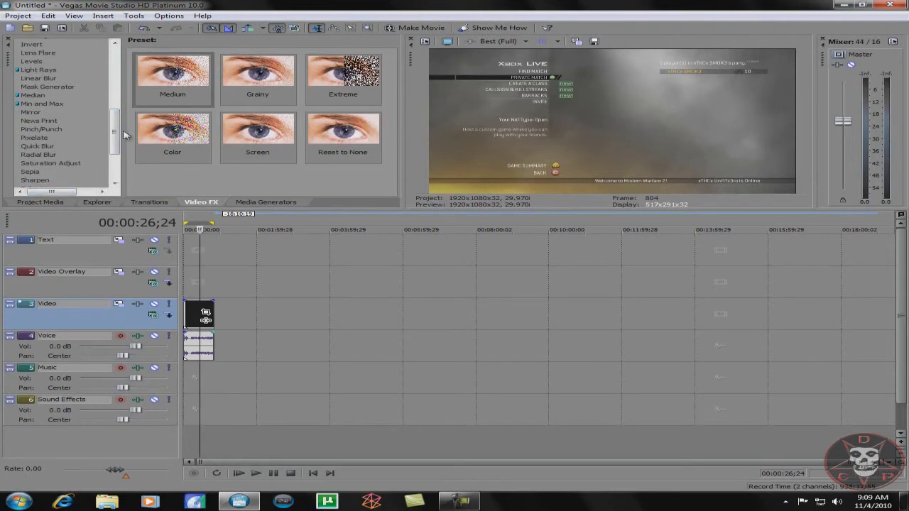
pyautogui.scroll(-3, 40, 156)
pyautogui.click(32, 118)
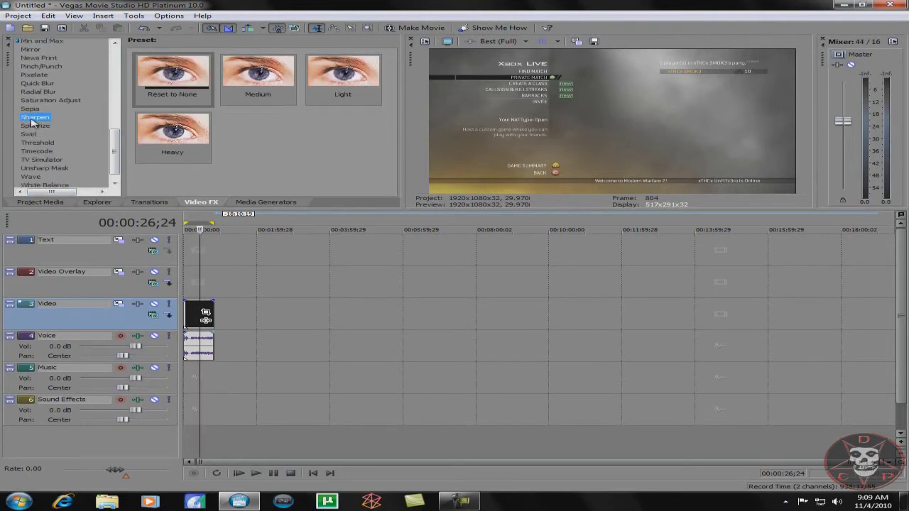
pyautogui.moveTo(190, 67); pyautogui.dragTo(203, 319)
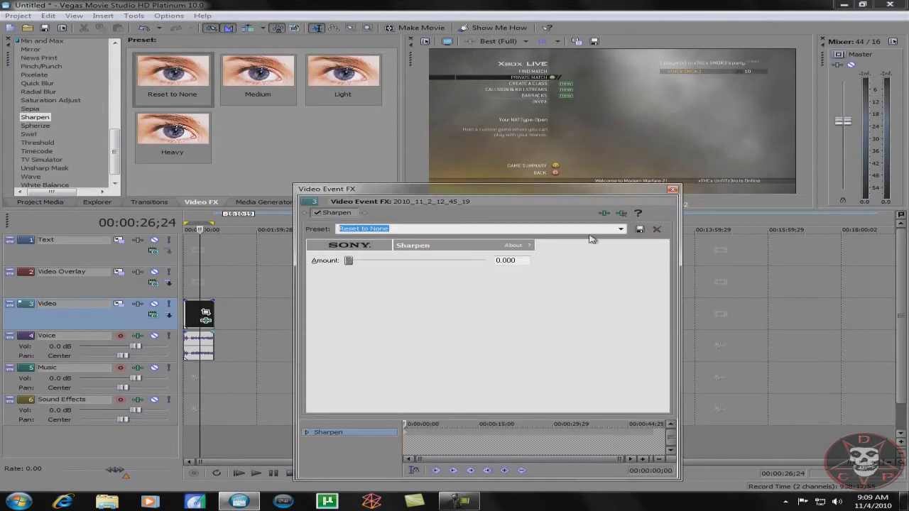
pyautogui.click(672, 190)
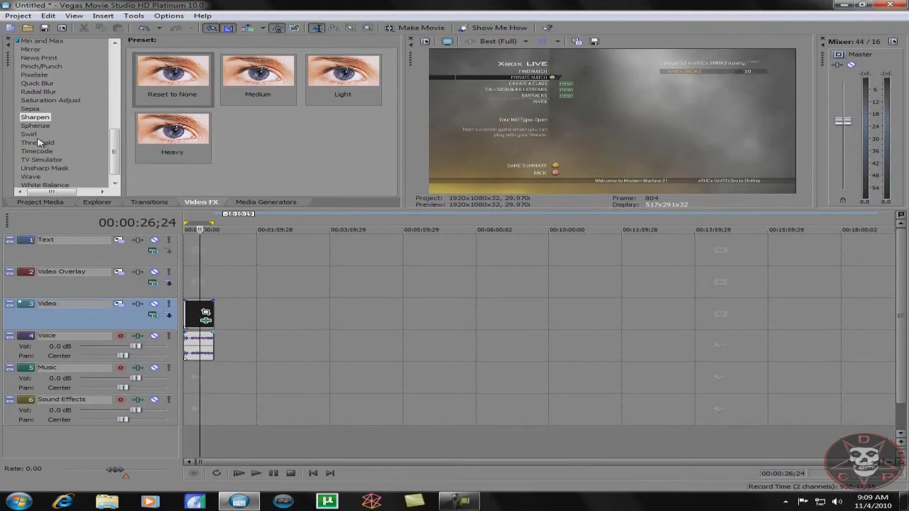
pyautogui.scroll(3, 43, 142)
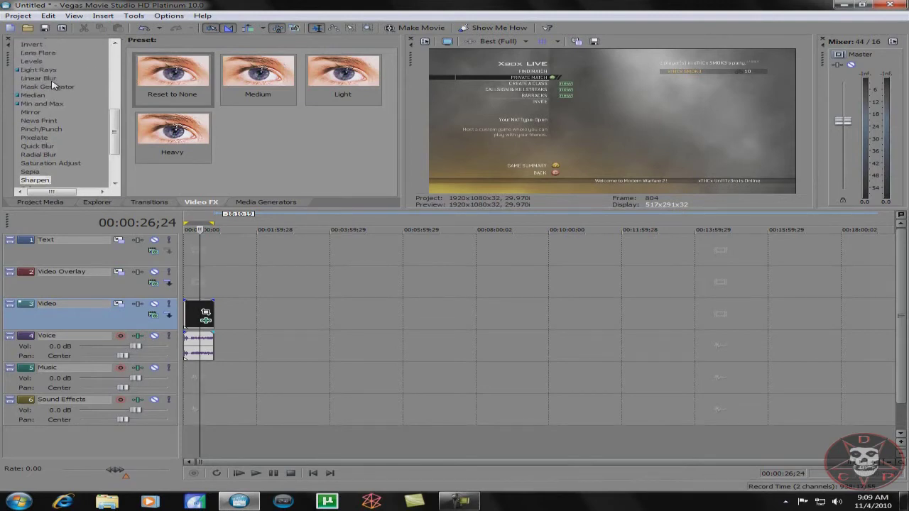
pyautogui.scroll(5, 20, 119)
# Apply the Color Corrector (Secondary) ST4T1K preset to the gameplay event.
pyautogui.scroll(3, 20, 119)
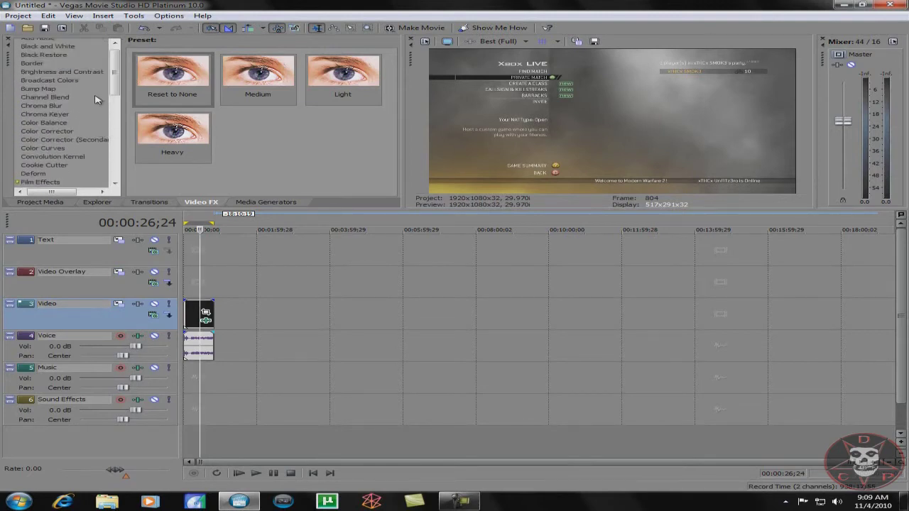
pyautogui.click(70, 141)
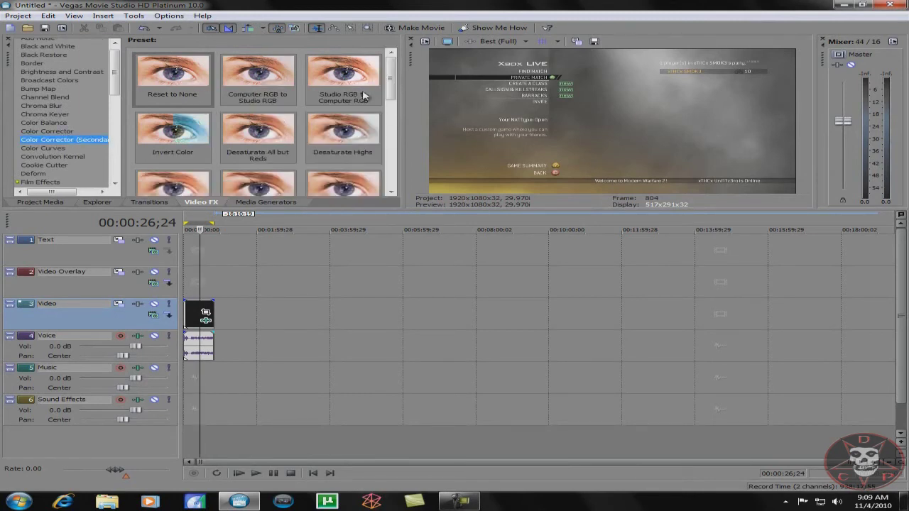
pyautogui.moveTo(390, 75); pyautogui.dragTo(383, 122)
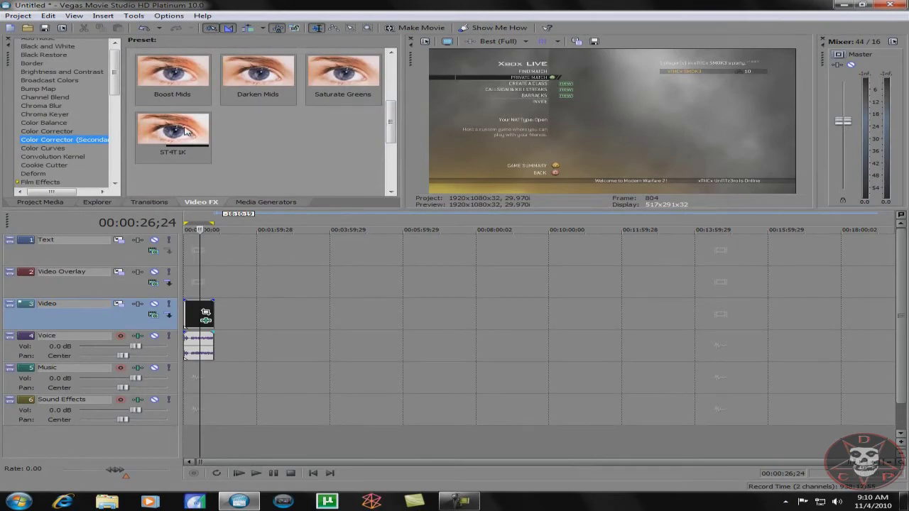
pyautogui.moveTo(188, 132); pyautogui.dragTo(203, 313)
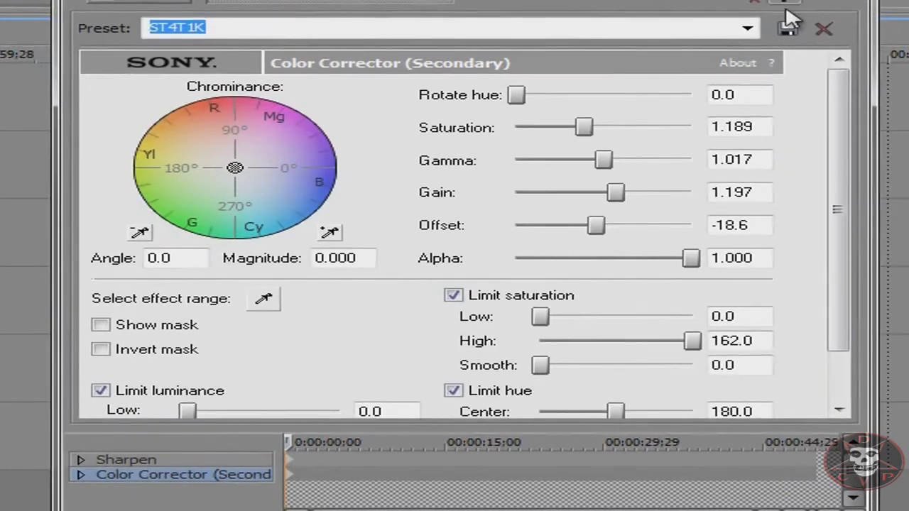
# Review the ST4T1K colour-corrector settings in the Video Event FX window.
pyautogui.moveTo(838, 91); pyautogui.dragTo(850, 130)
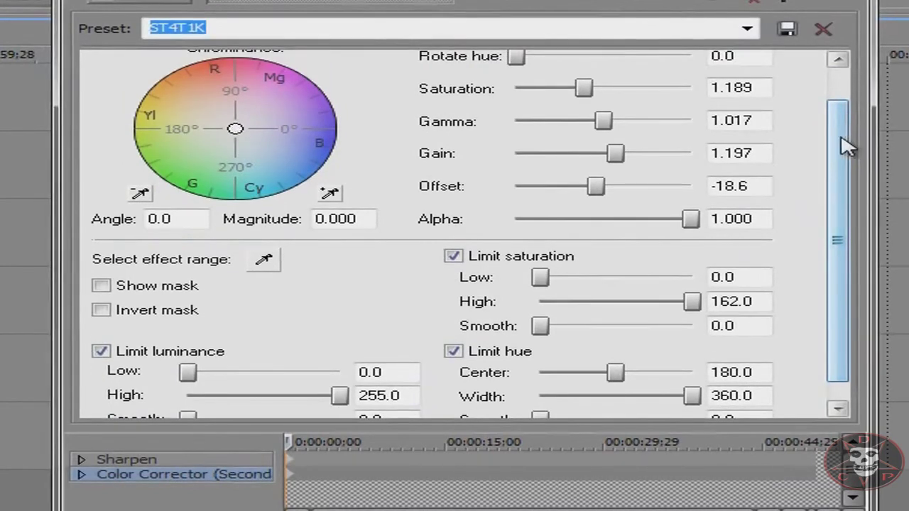
pyautogui.moveTo(850, 146); pyautogui.dragTo(853, 110)
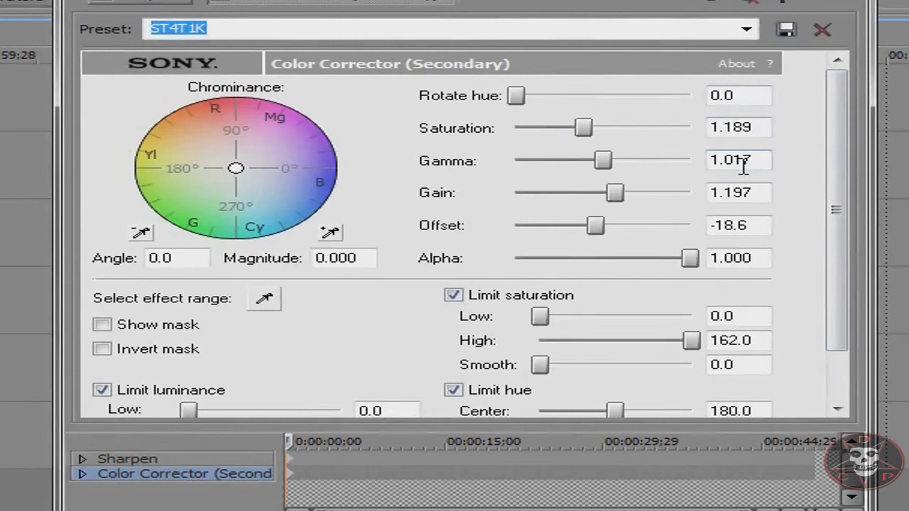
pyautogui.scroll(-1, 849, 162)
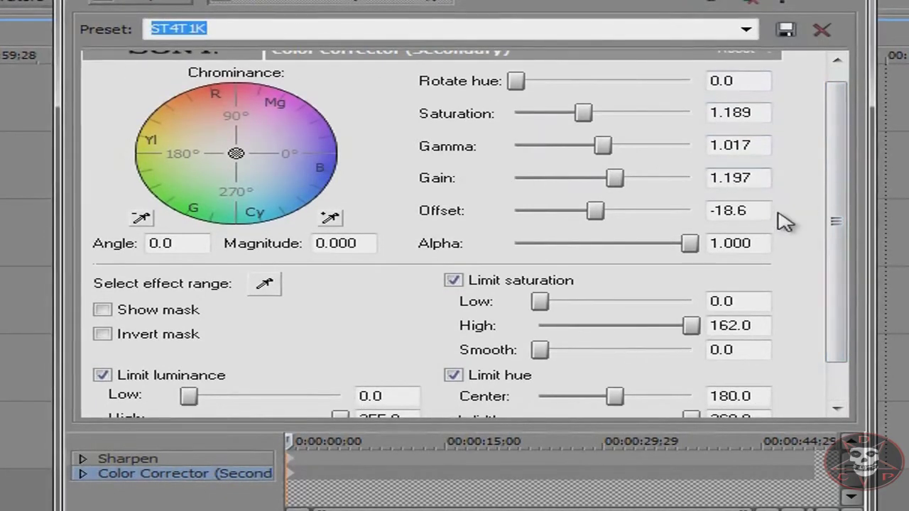
pyautogui.scroll(-1, 849, 159)
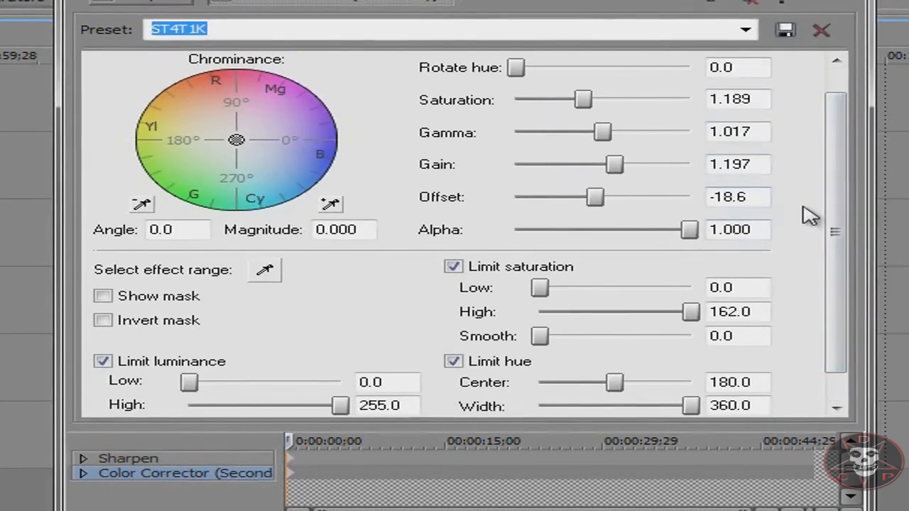
pyautogui.moveTo(838, 197); pyautogui.dragTo(840, 224)
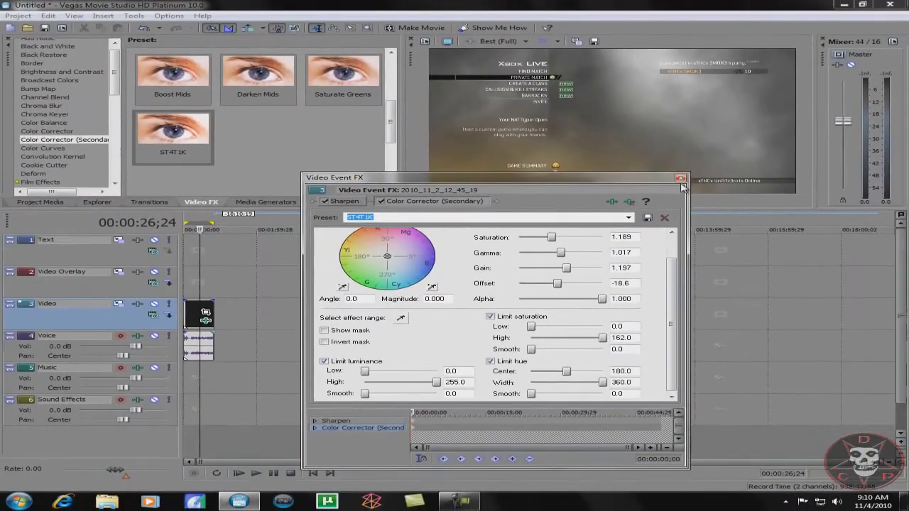
# Close Video Event FX, mark a loop region at the timeline start, and open Render As.
pyautogui.click(680, 179)
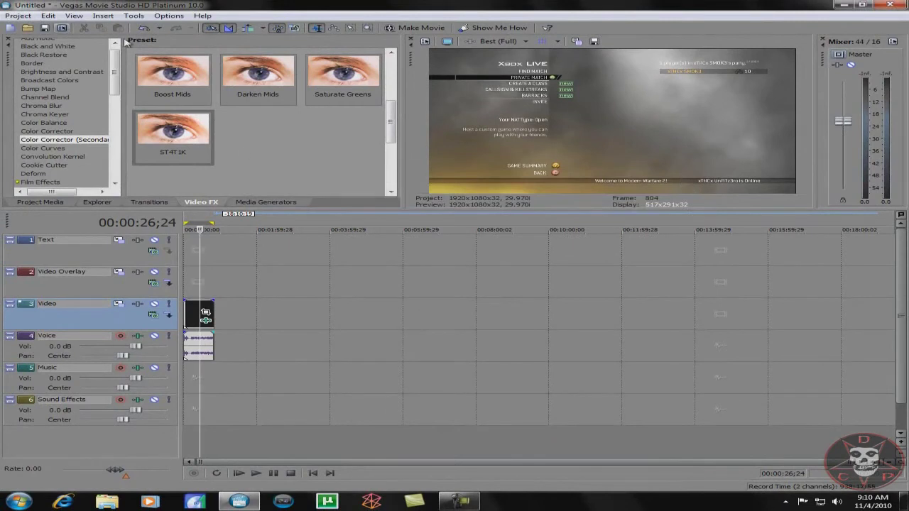
pyautogui.moveTo(185, 452); pyautogui.dragTo(217, 453)
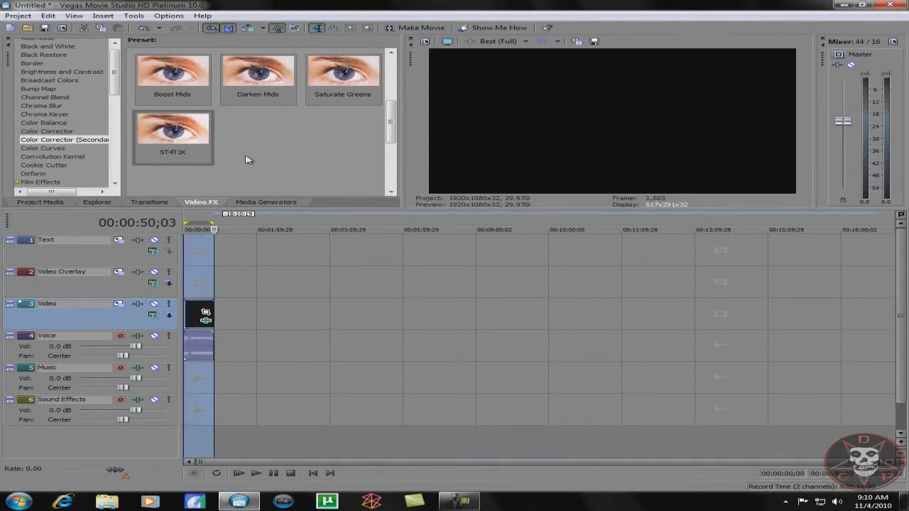
pyautogui.click(18, 15)
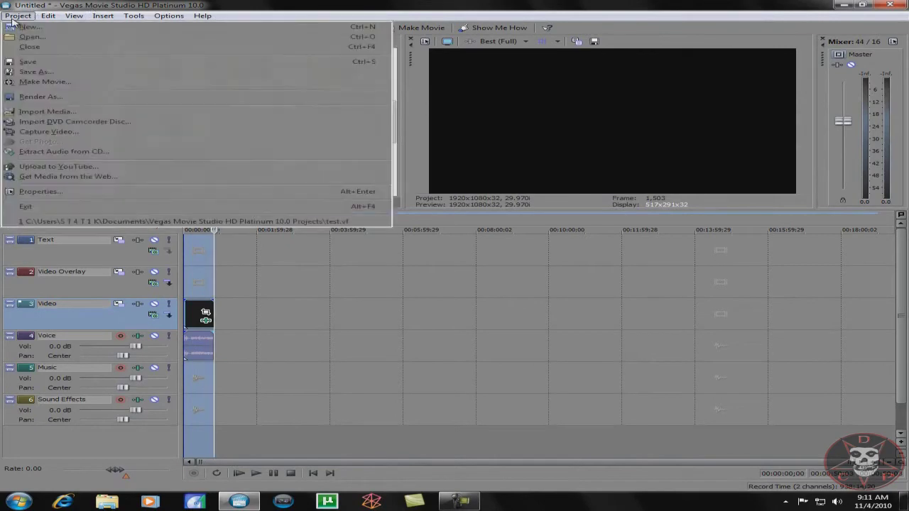
pyautogui.click(61, 98)
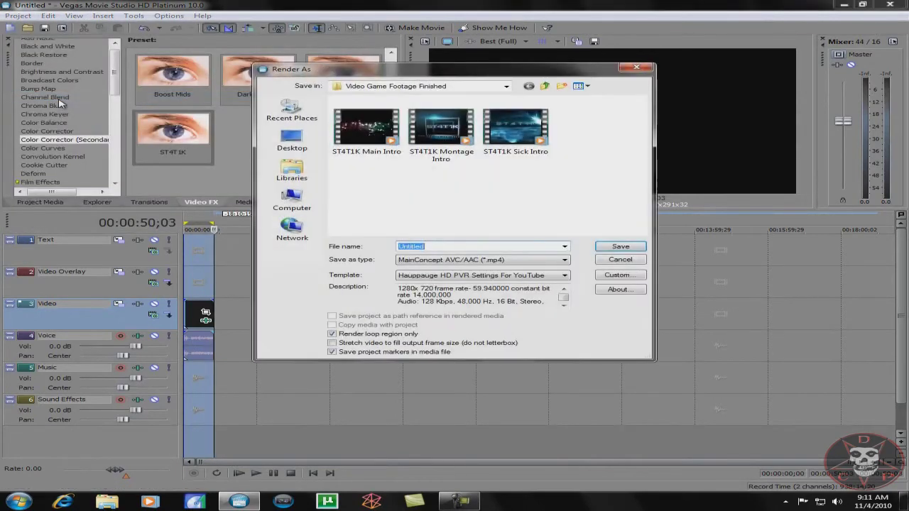
# Choose MainConcept AVC/AAC (*.mp4) with the Hauppauge HD PVR Settings For YouTube template, then Custom.
pyautogui.click(462, 261)
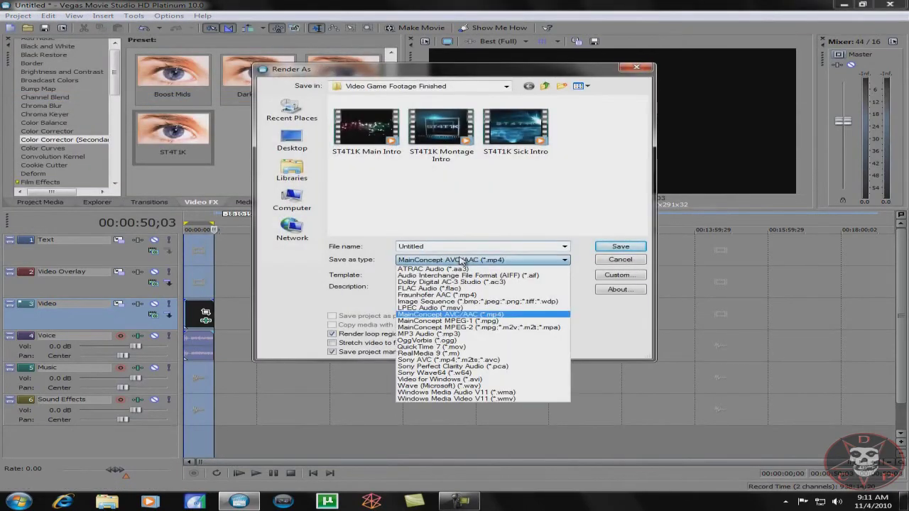
pyautogui.click(438, 316)
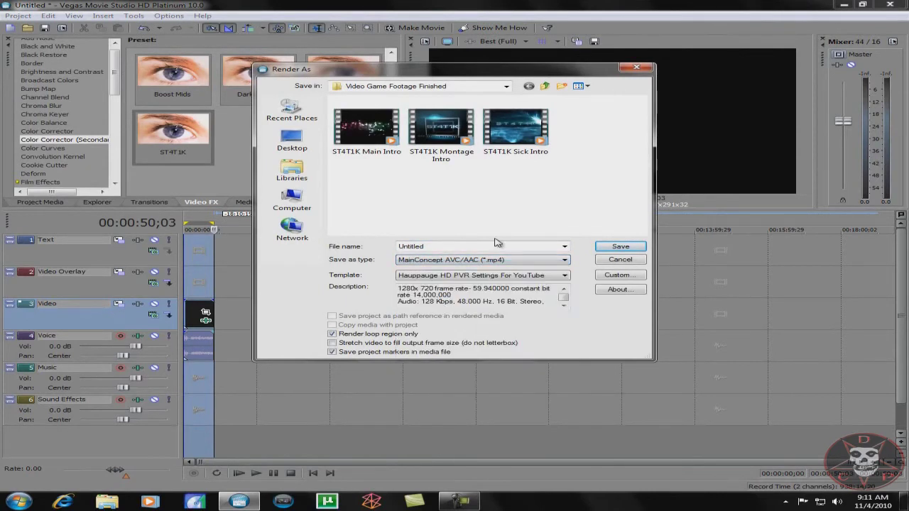
pyautogui.click(488, 276)
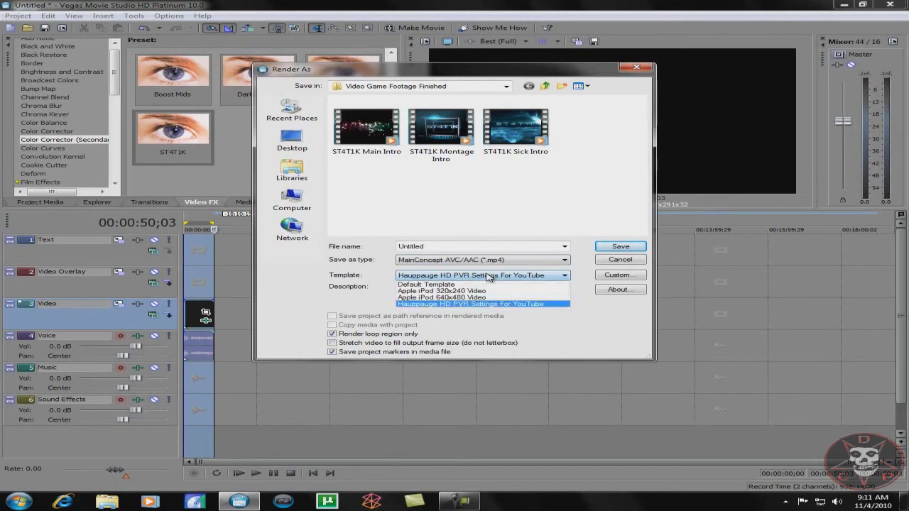
pyautogui.click(512, 304)
pyautogui.click(618, 275)
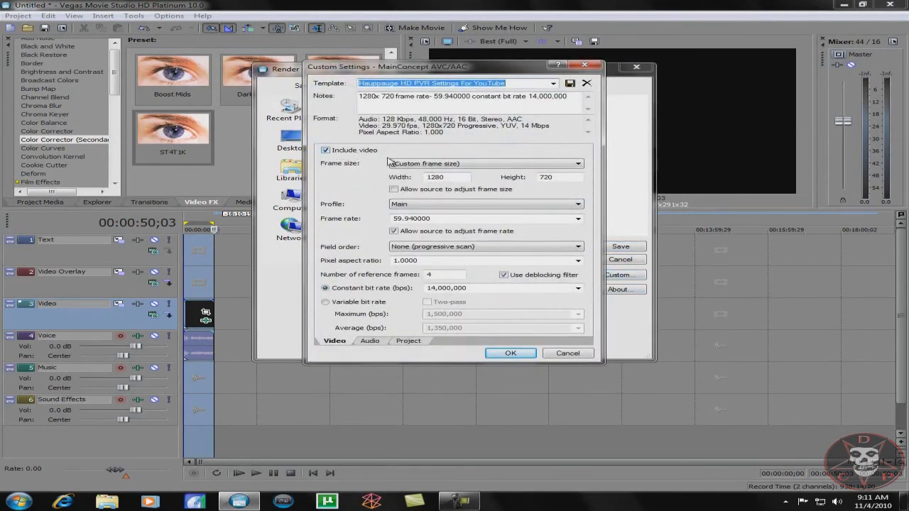
# Keep the 1280x720 frame size and Main profile, then cancel the custom settings.
pyautogui.click(475, 164)
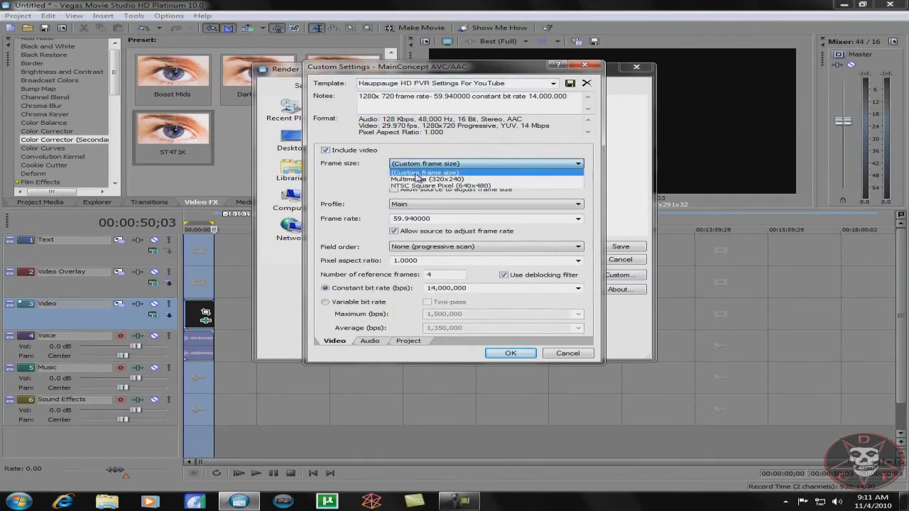
pyautogui.click(456, 173)
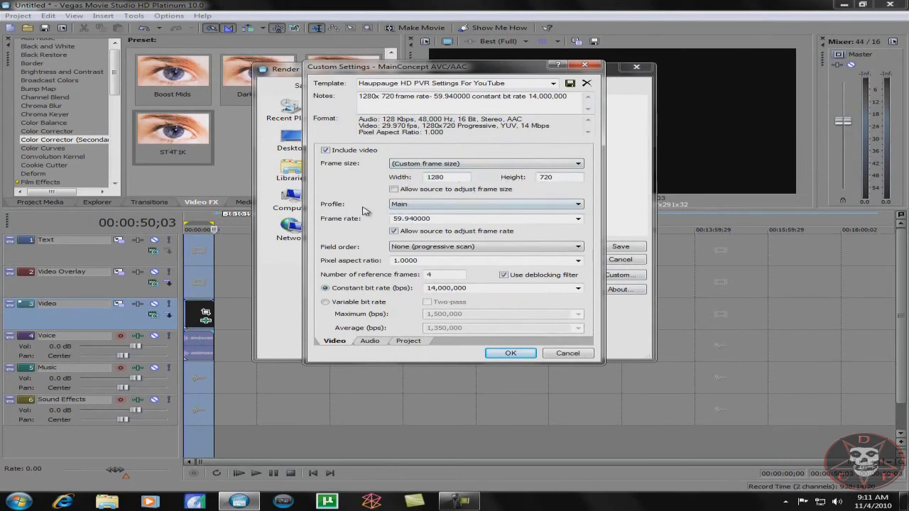
pyautogui.click(429, 207)
pyautogui.click(374, 210)
pyautogui.click(568, 353)
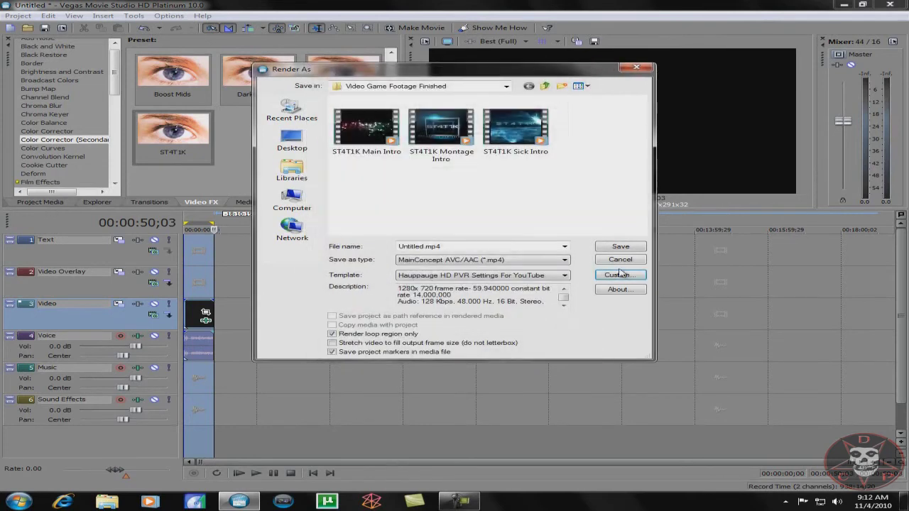
# Switch to Project Media, then reopen Render As and its Custom encoding settings.
pyautogui.click(620, 259)
pyautogui.click(91, 203)
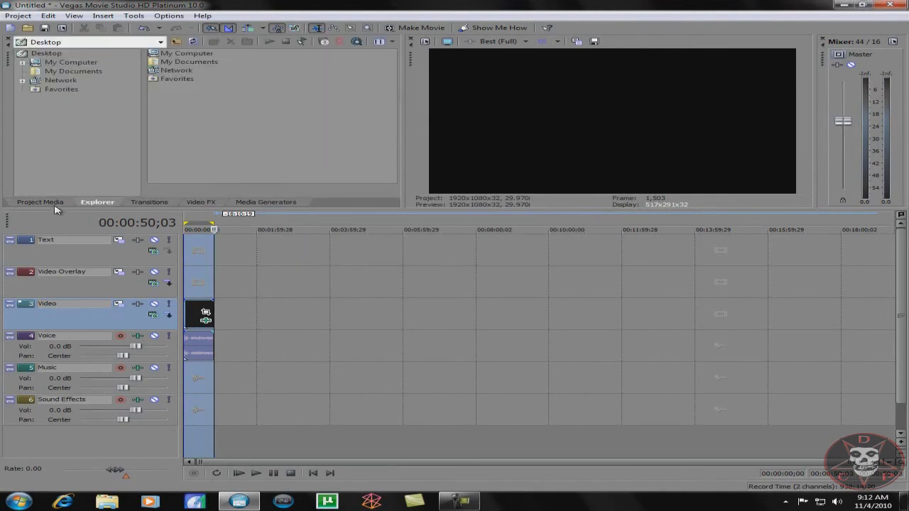
pyautogui.click(57, 203)
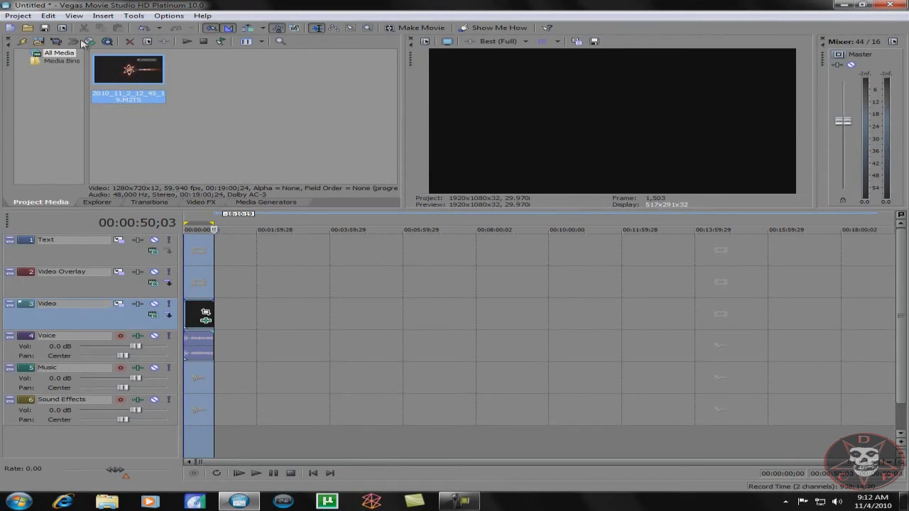
pyautogui.click(18, 16)
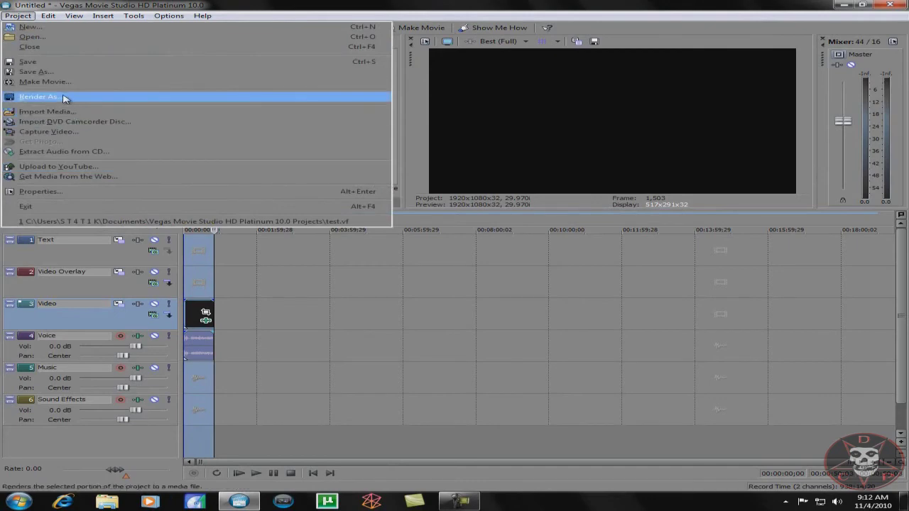
pyautogui.click(64, 98)
pyautogui.click(629, 277)
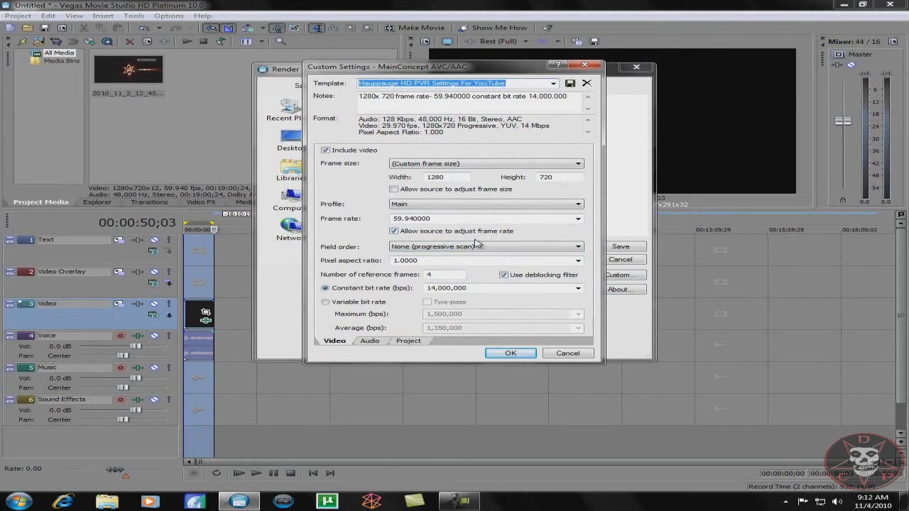
pyautogui.click(395, 231)
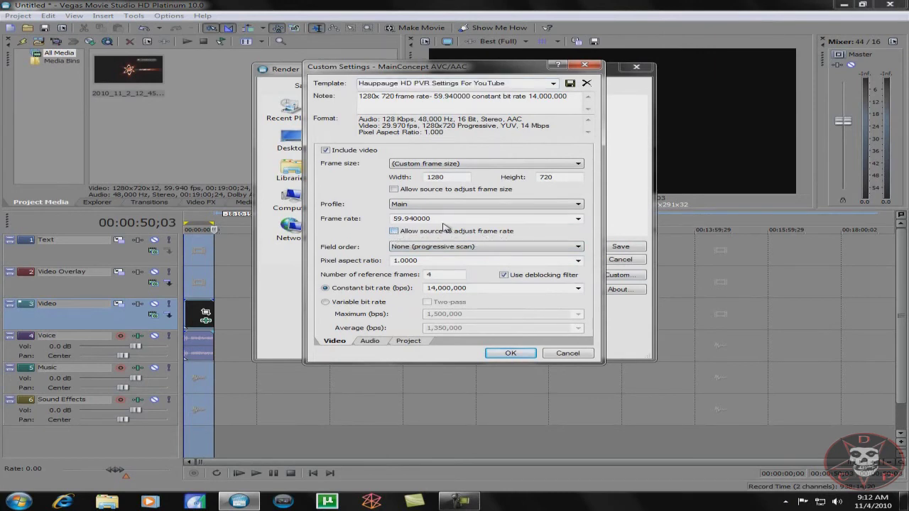
pyautogui.click(401, 232)
pyautogui.click(414, 231)
pyautogui.click(435, 247)
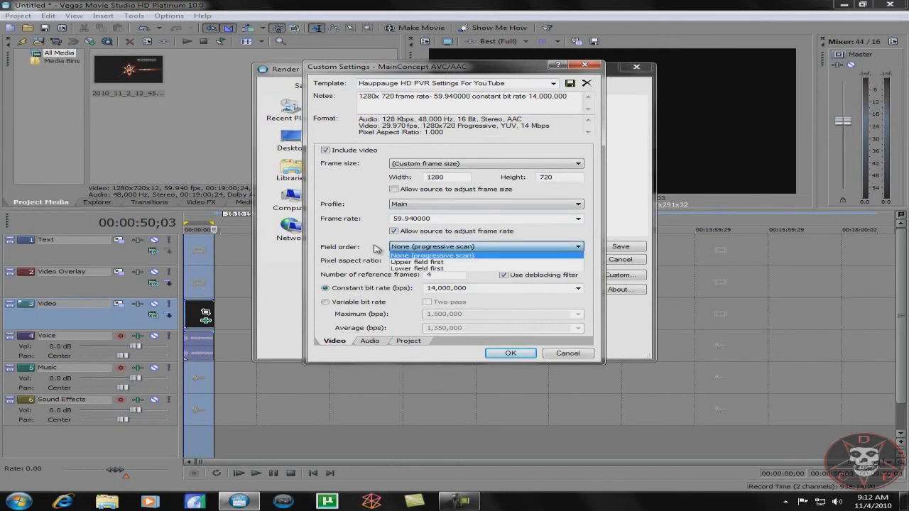
pyautogui.click(376, 248)
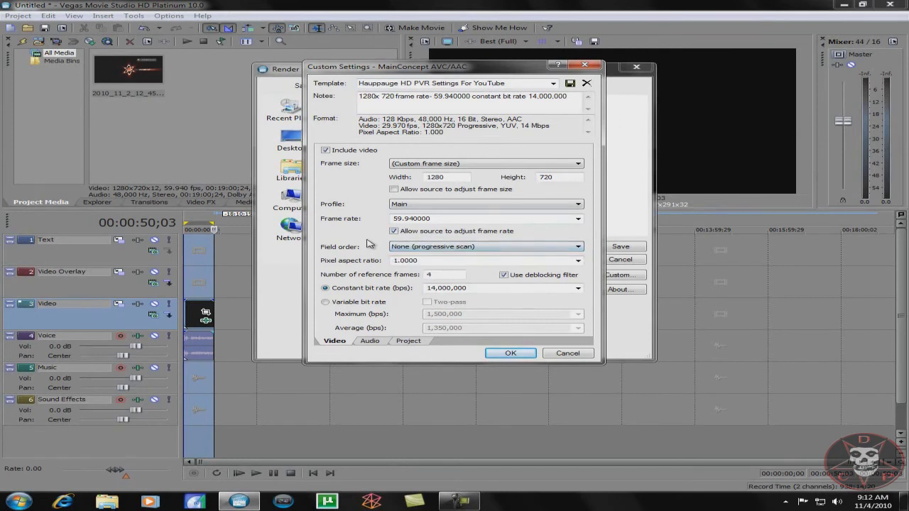
pyautogui.click(423, 249)
pyautogui.click(368, 248)
pyautogui.click(578, 261)
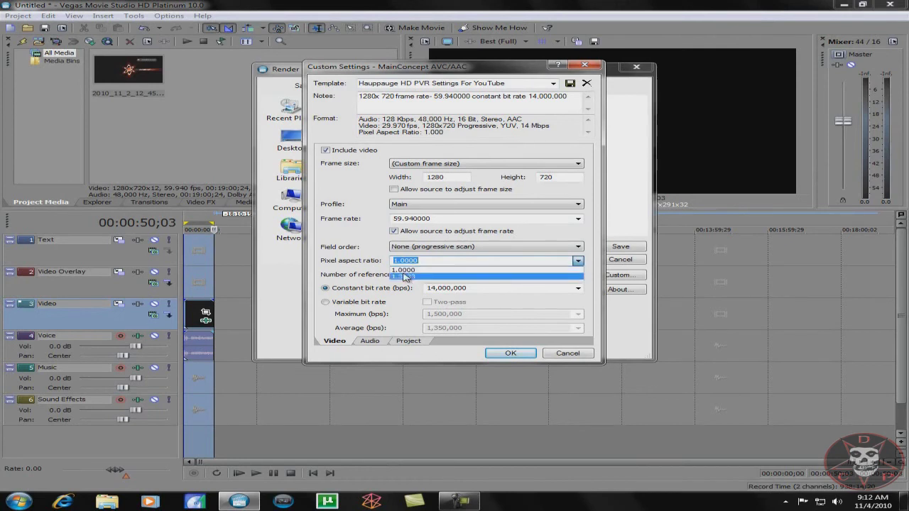
pyautogui.click(369, 245)
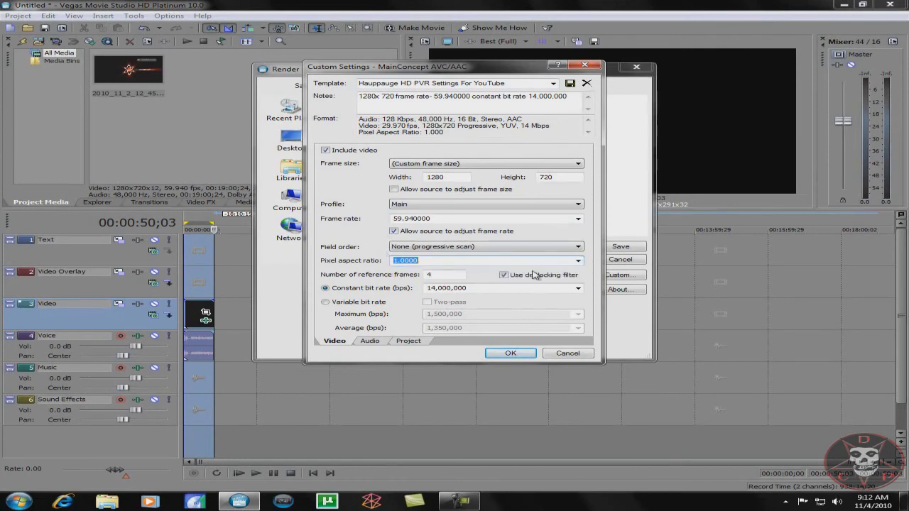
pyautogui.click(579, 261)
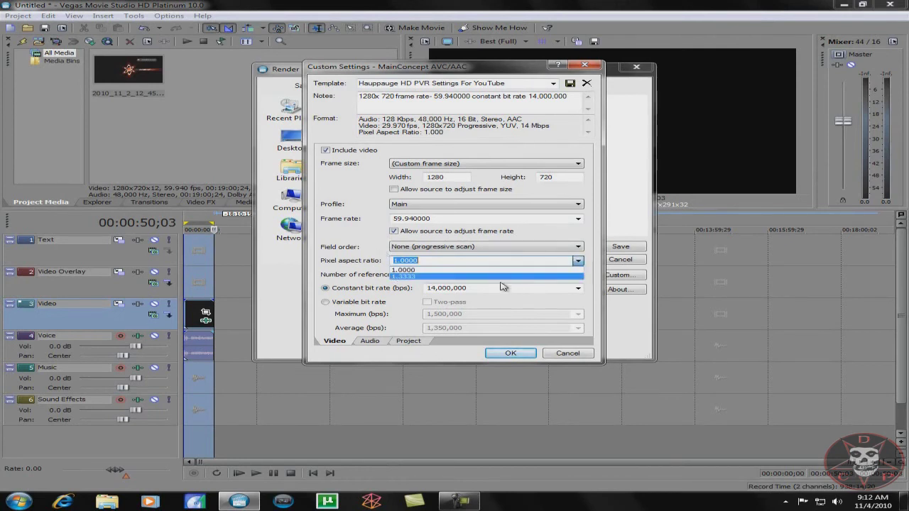
pyautogui.click(380, 243)
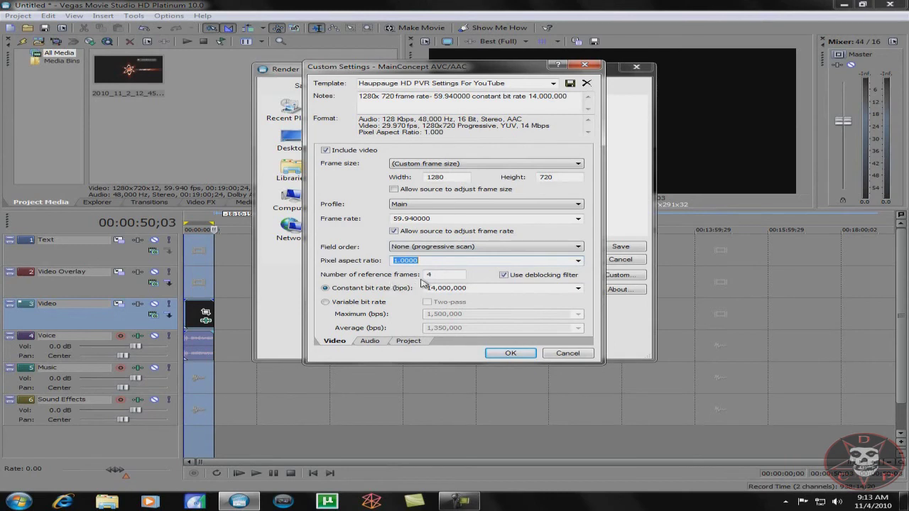
pyautogui.press('Tab')
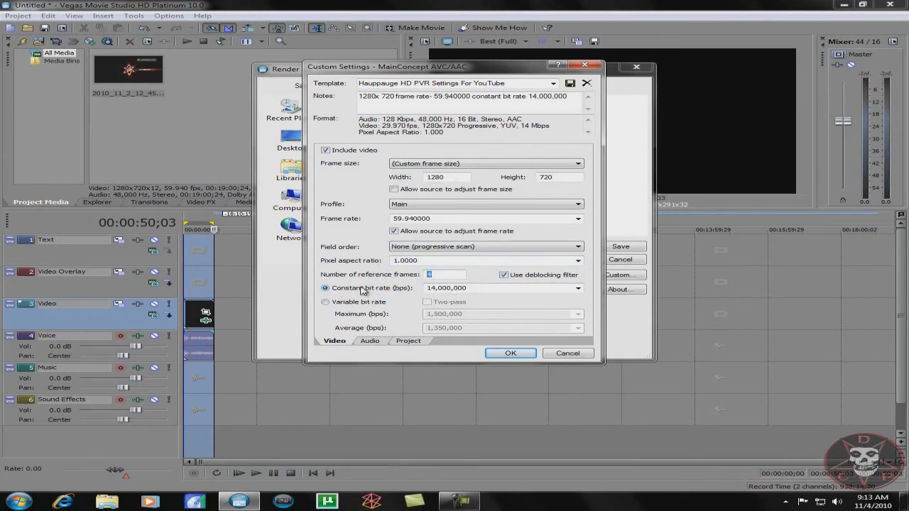
pyautogui.click(363, 290)
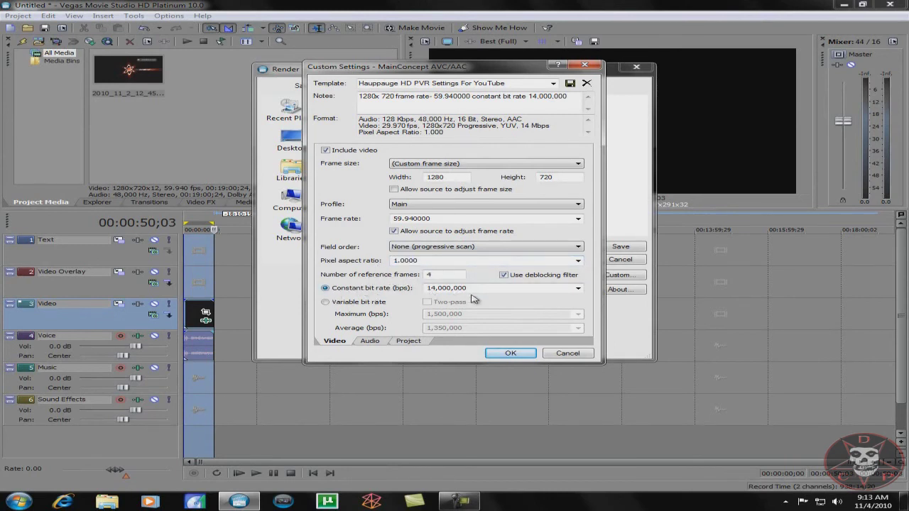
pyautogui.click(579, 289)
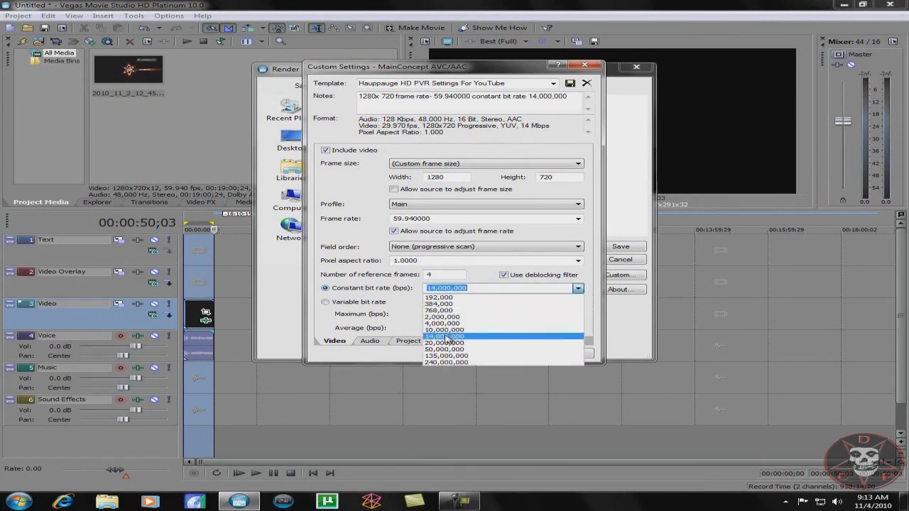
pyautogui.click(423, 284)
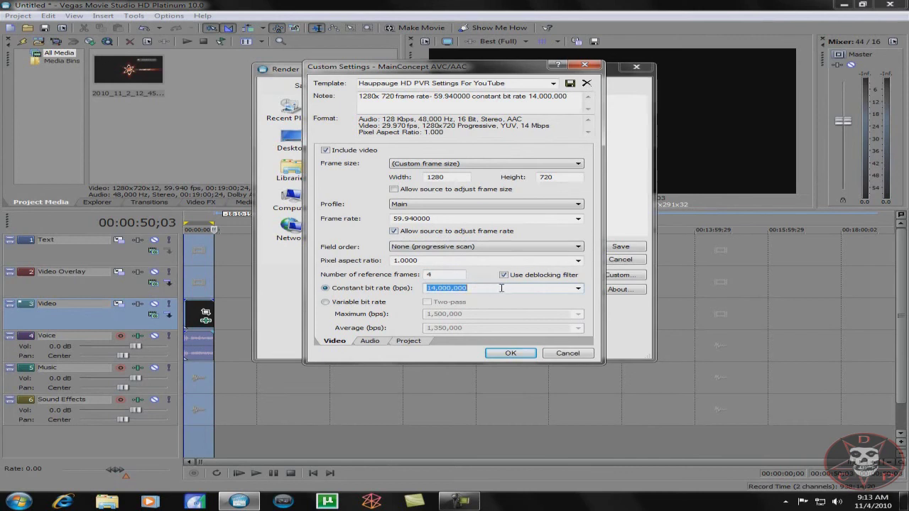
pyautogui.click(577, 289)
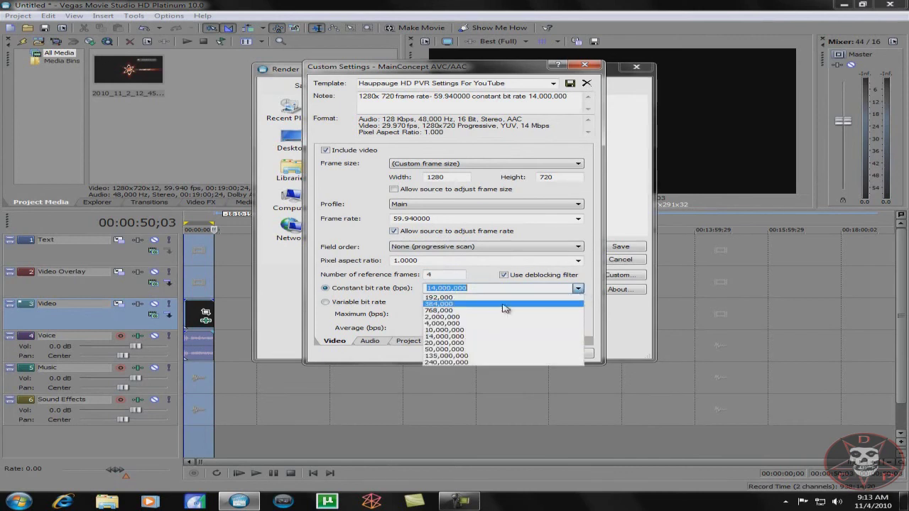
pyautogui.click(384, 248)
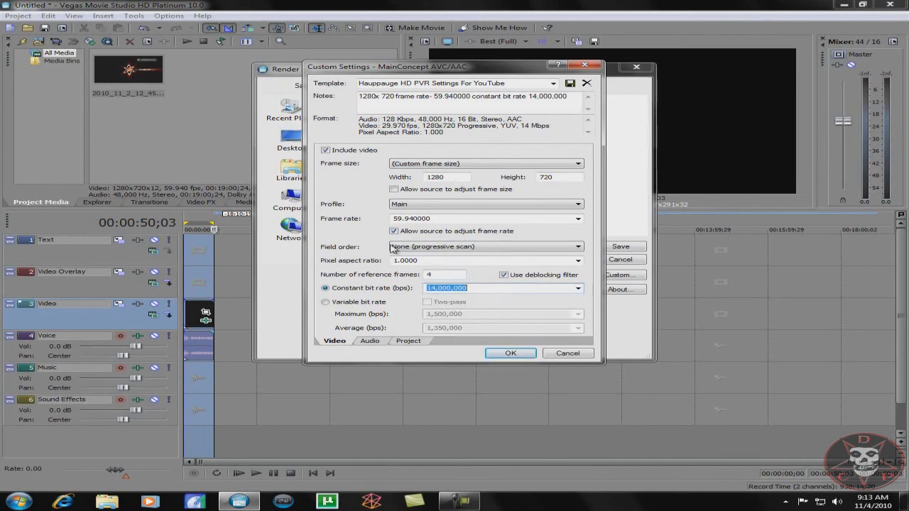
# Confirm the audio encoding stays at 48,000 Hz sample rate and 128,000 bit rate.
pyautogui.click(375, 343)
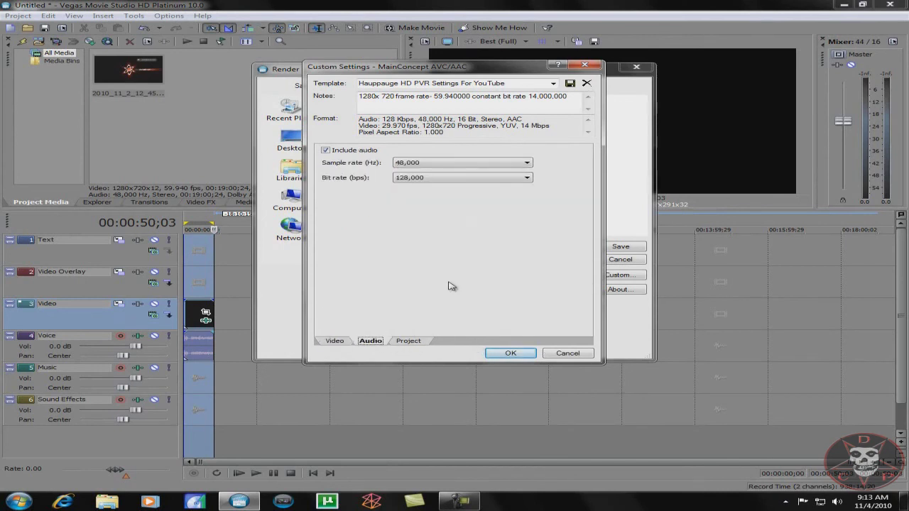
pyautogui.click(438, 163)
pyautogui.click(499, 159)
pyautogui.click(443, 177)
pyautogui.click(428, 297)
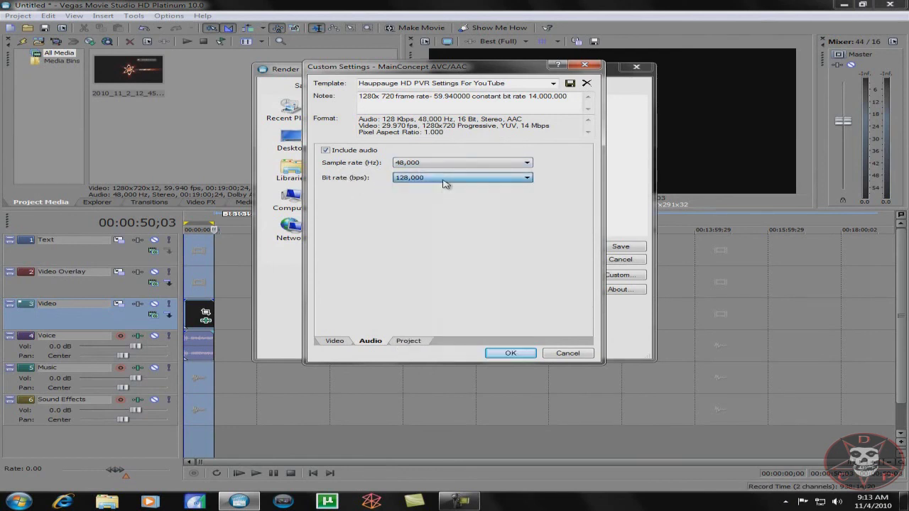
# Keep the project's video rendering quality at Best, then cancel the custom settings.
pyautogui.click(410, 341)
pyautogui.click(503, 156)
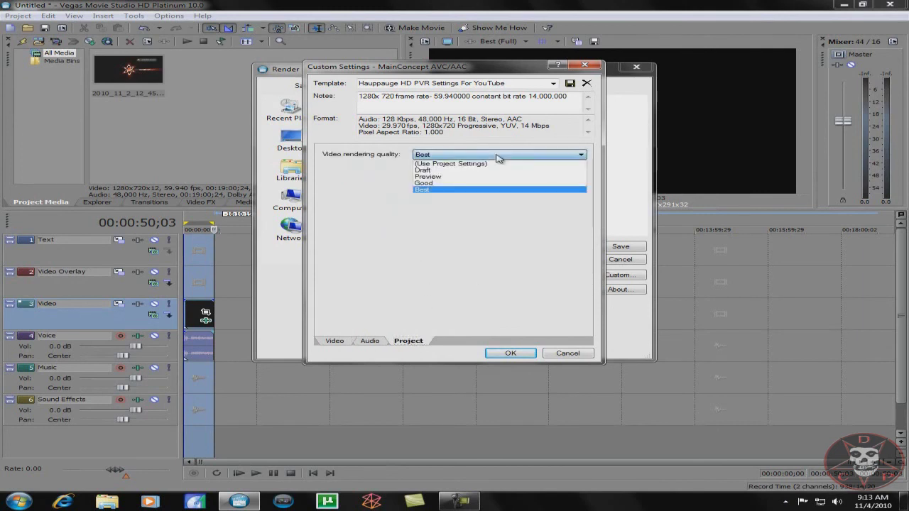
pyautogui.click(452, 190)
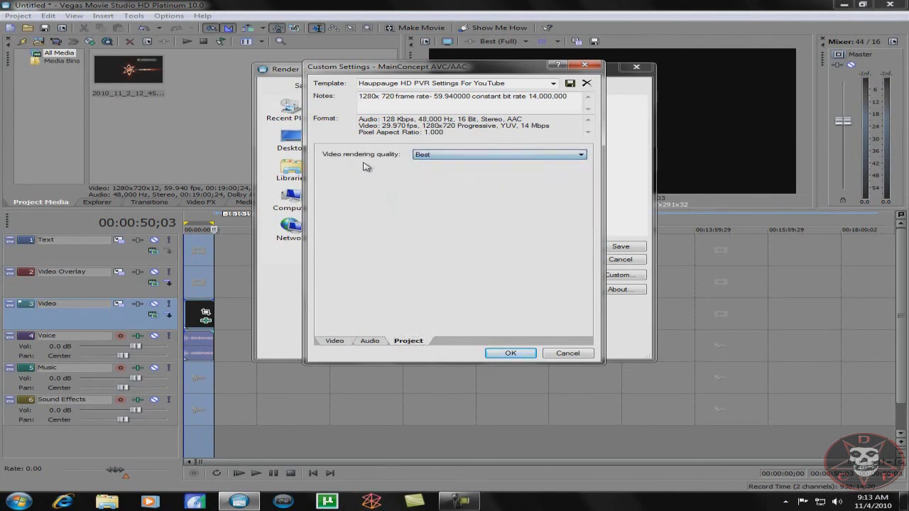
pyautogui.click(463, 156)
pyautogui.click(474, 233)
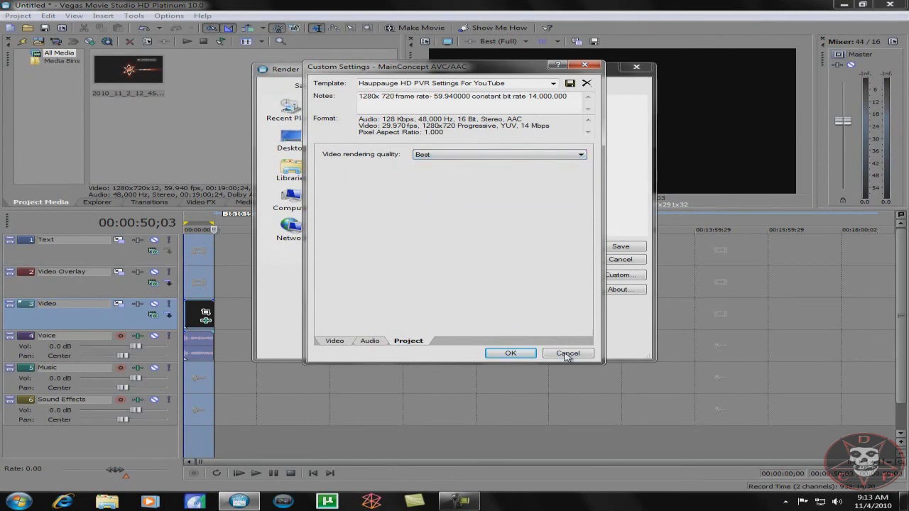
pyautogui.click(552, 353)
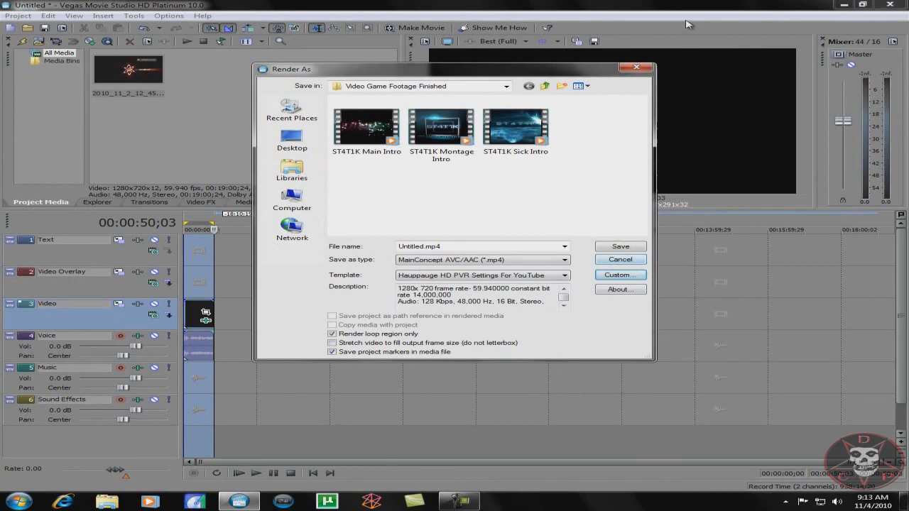
# Close the Render As dialog without rendering and return Vegas to a maximized, full-screen window.
pyautogui.click(640, 69)
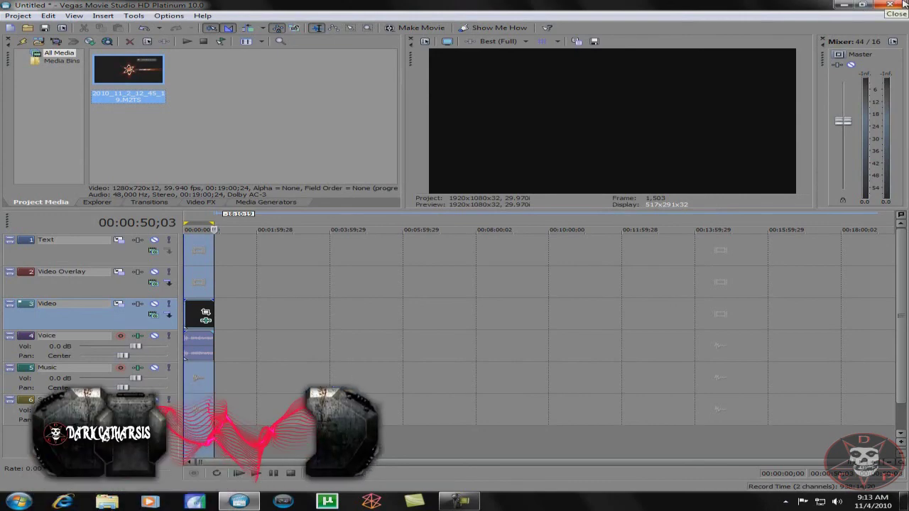
pyautogui.doubleClick(797, 5)
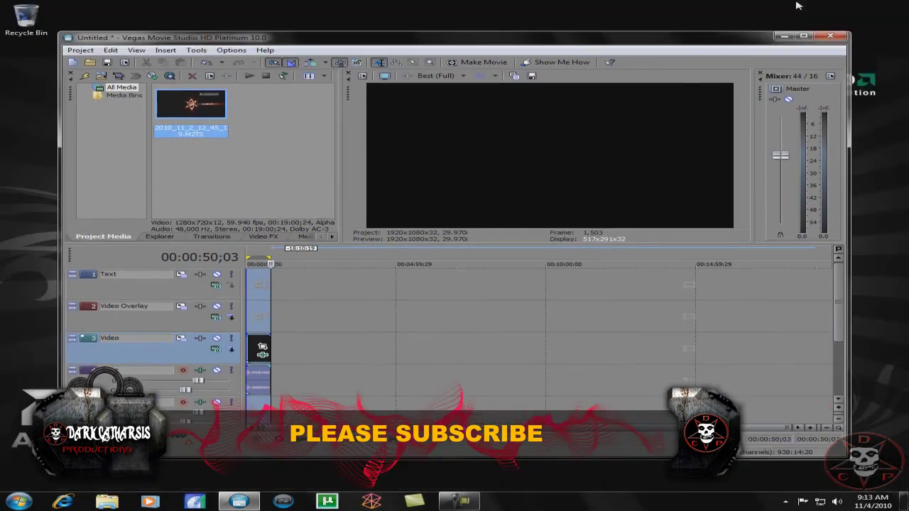
pyautogui.doubleClick(755, 37)
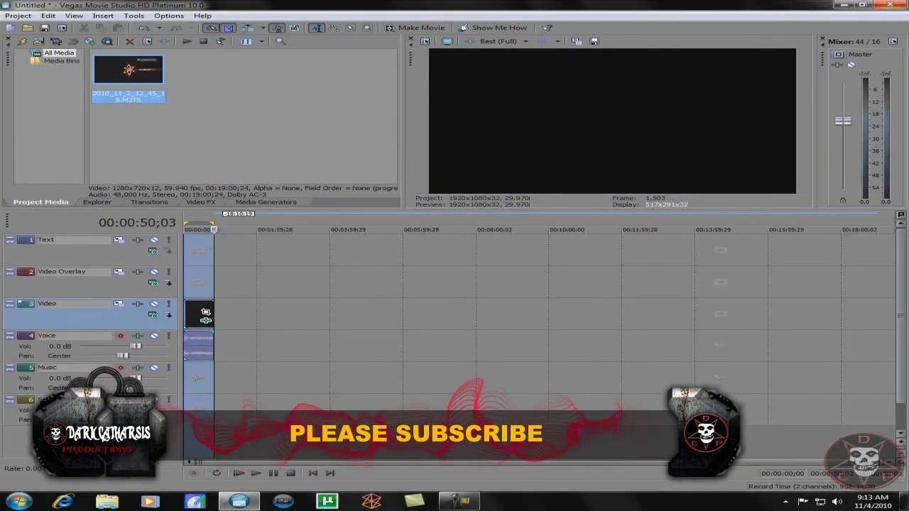